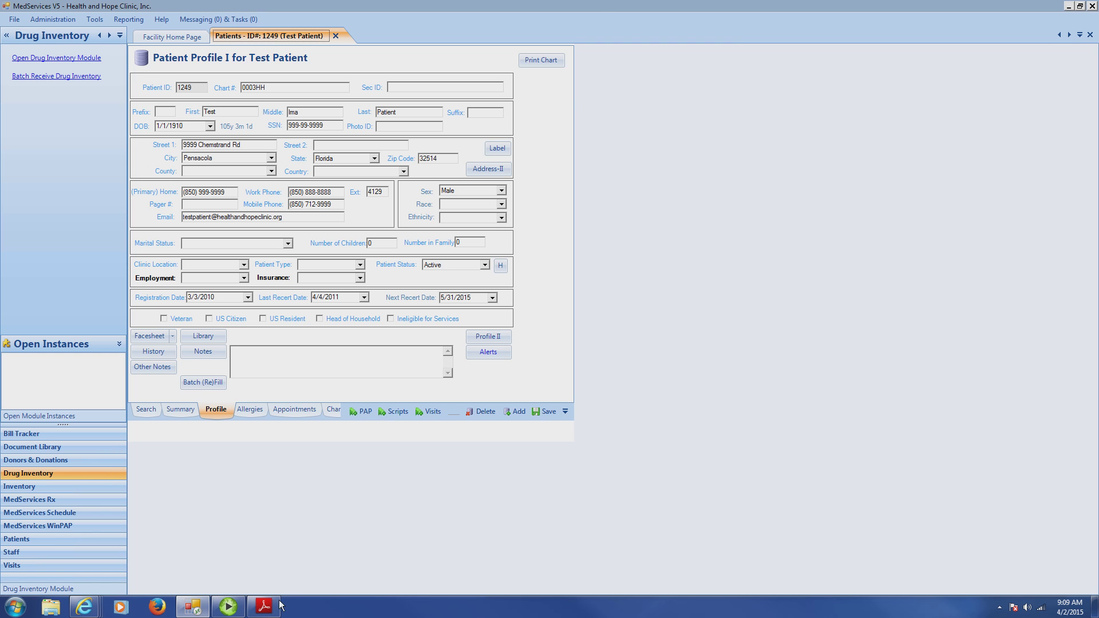
# Bring the inhaler dosing PDF forward and enlarge the scanned ProAir prescription.
pyautogui.moveTo(264, 607)
pyautogui.click(263, 544)
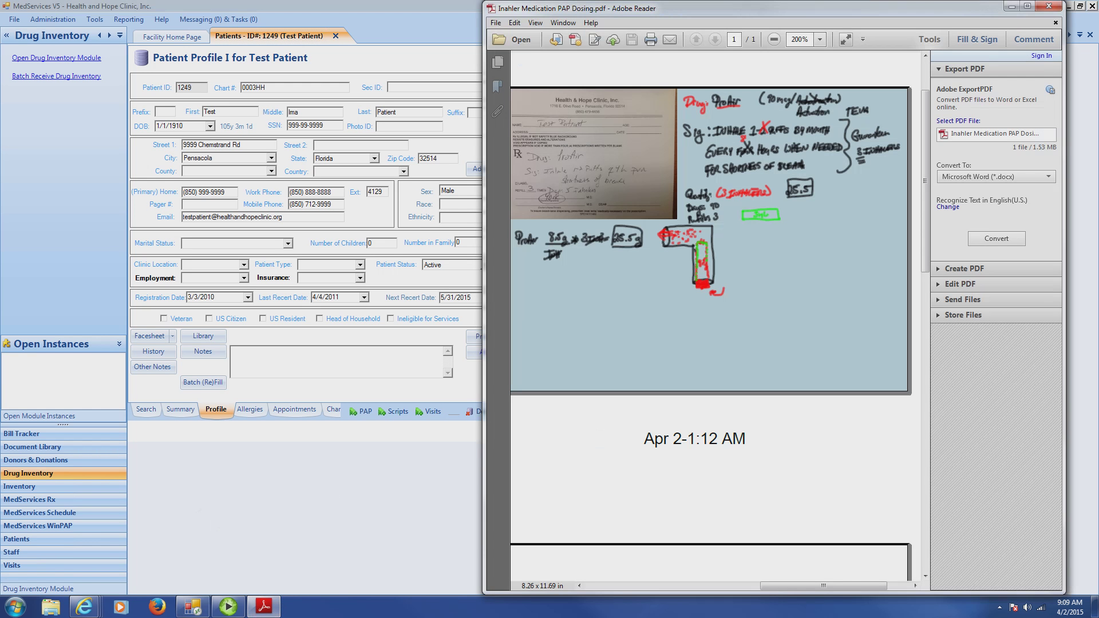
pyautogui.hscroll(-3, 716, 338)
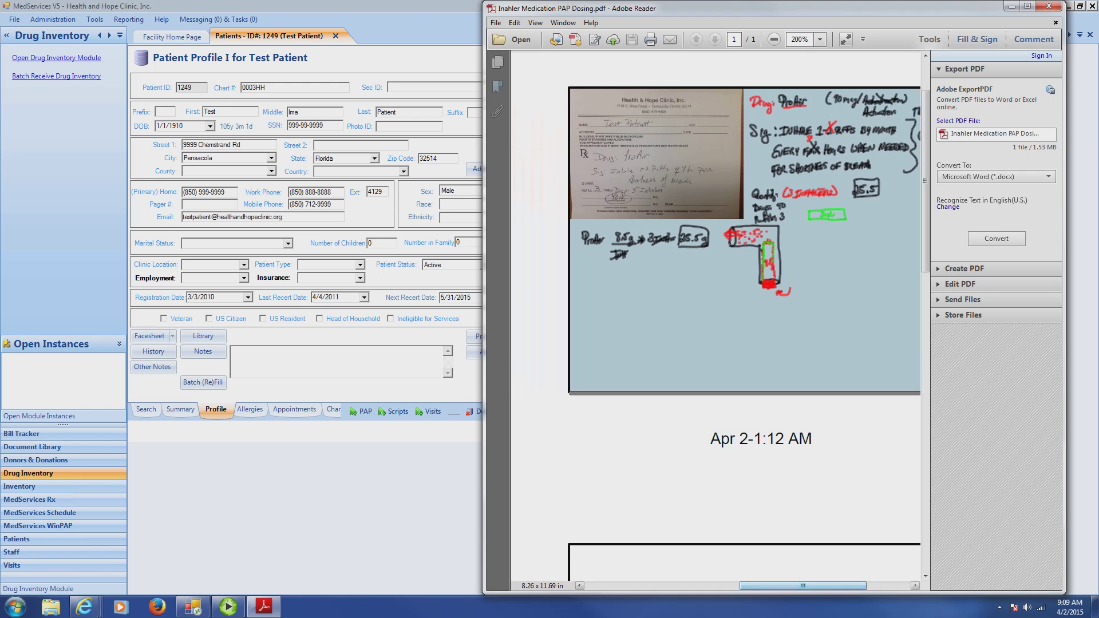
pyautogui.scroll(1, 716, 338)
pyautogui.scroll(-5, 716, 338)
pyautogui.scroll(5, 716, 338)
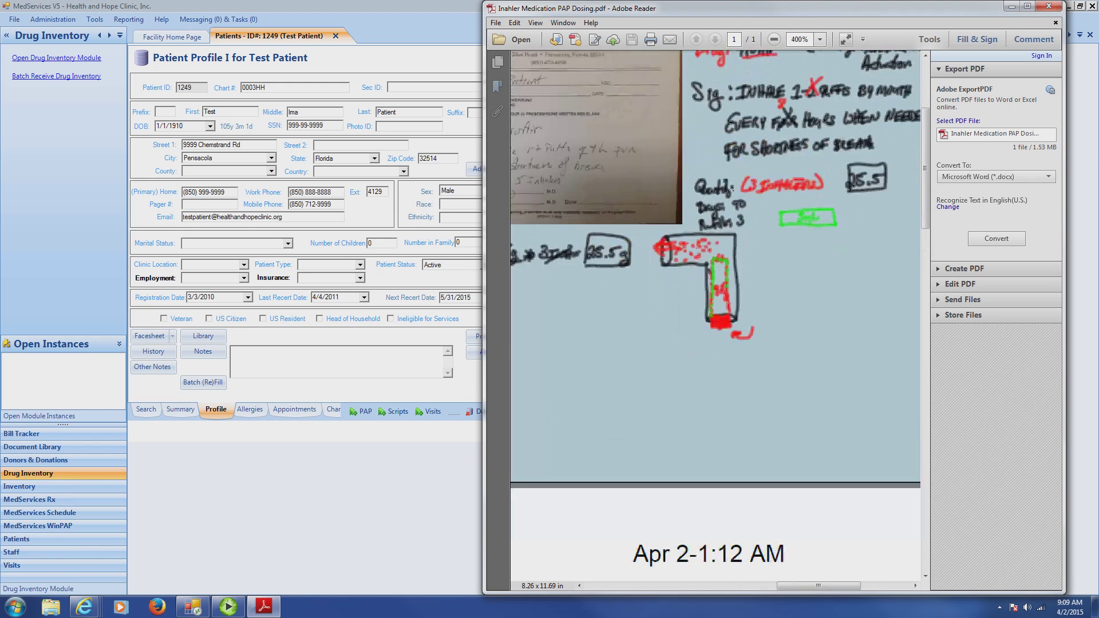
pyautogui.scroll(1, 866, 293)
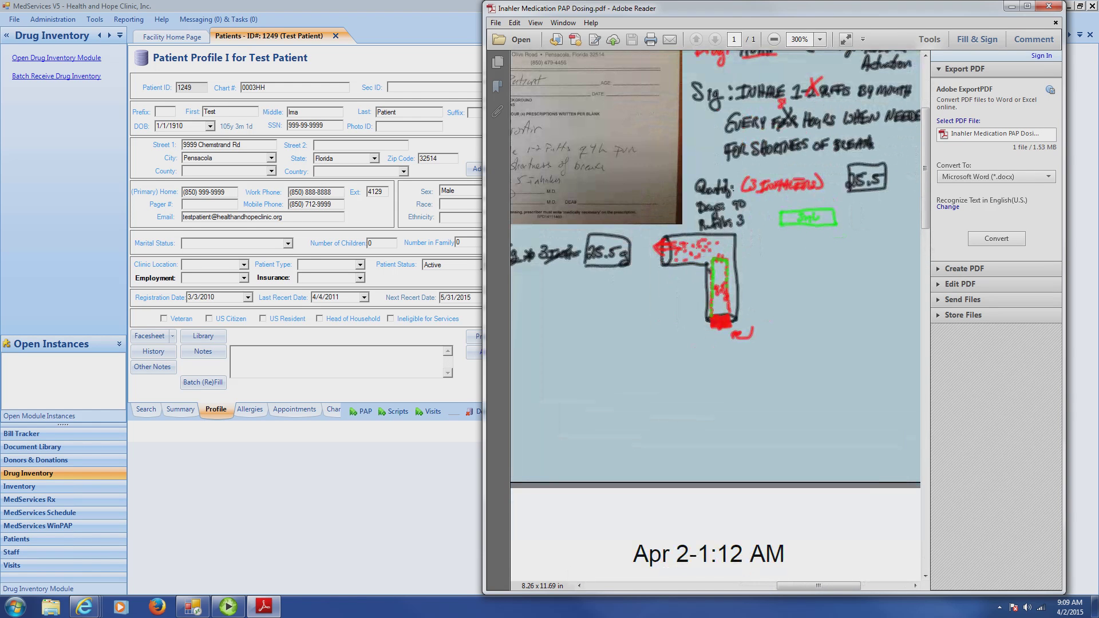
pyautogui.scroll(-1, 866, 293)
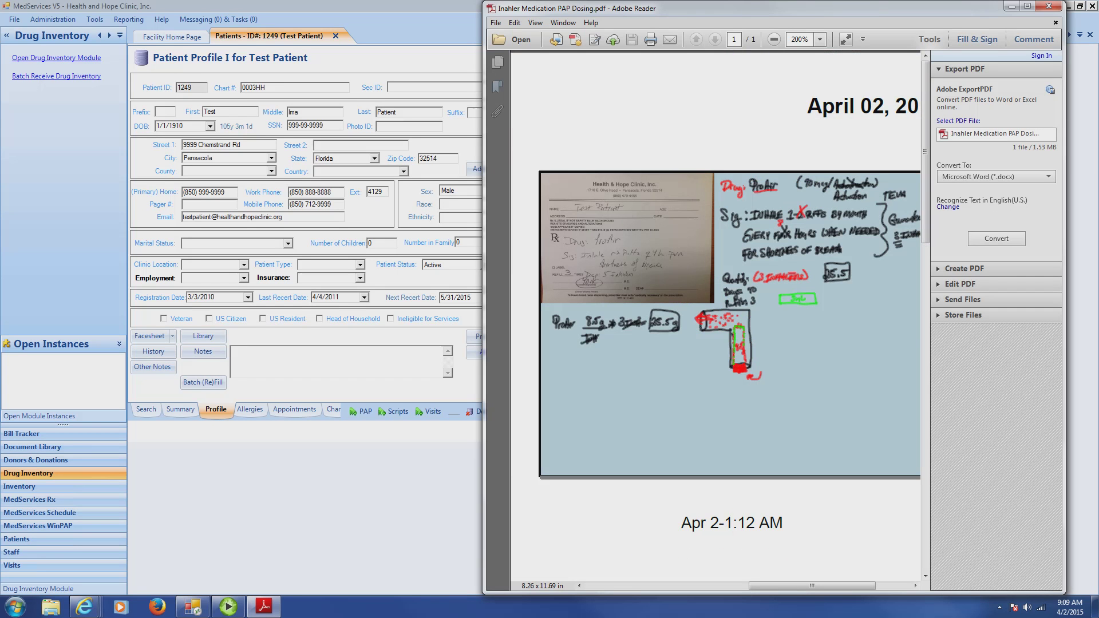
# Inspect the 25.5 g quantity calculation, then open MedServices' drug inventory search.
pyautogui.hscroll(-5, 716, 320)
pyautogui.hscroll(5, 716, 321)
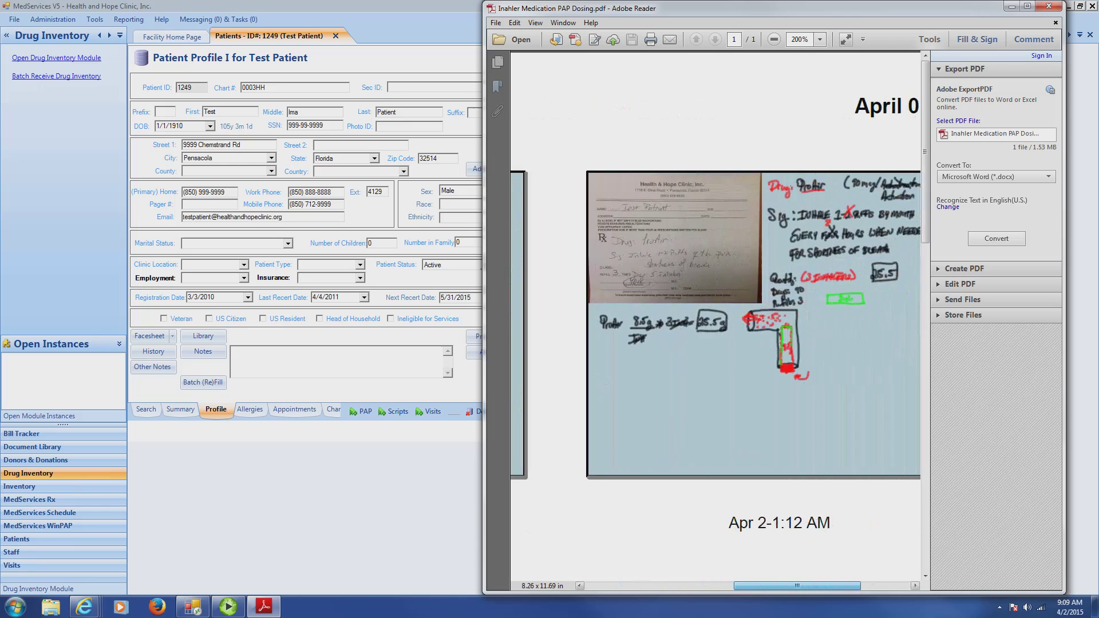
pyautogui.scroll(2, 673, 430)
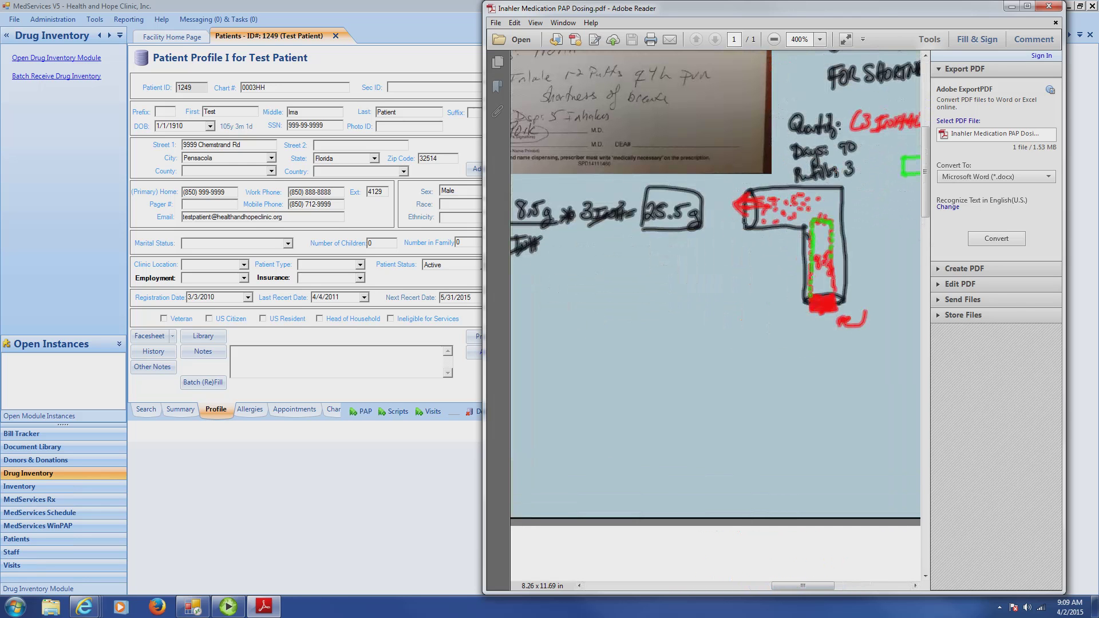
pyautogui.scroll(3, 716, 258)
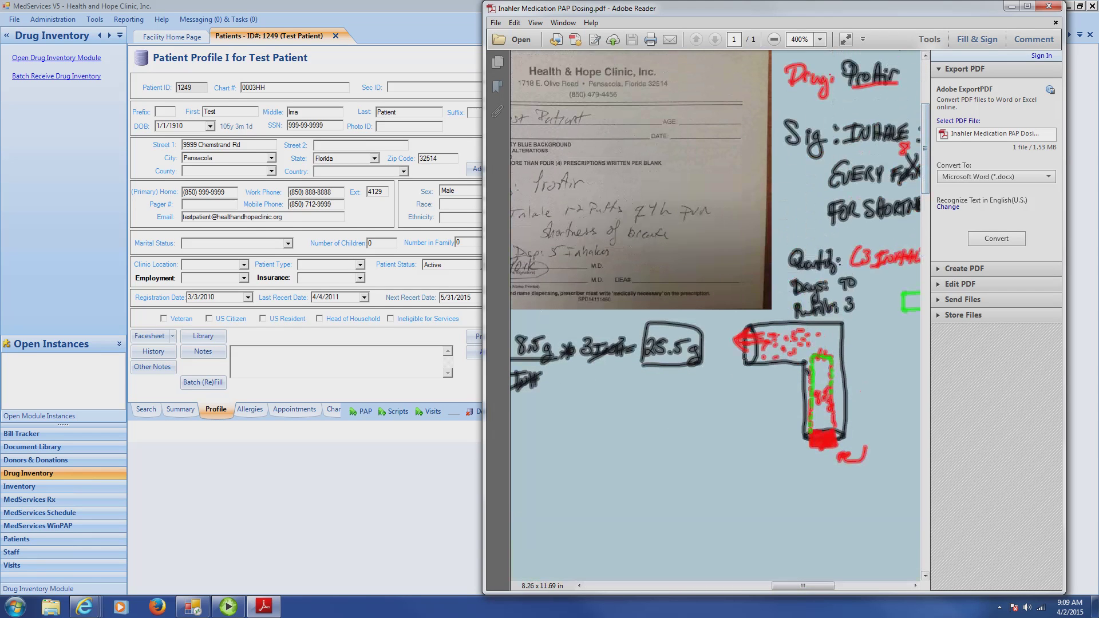
pyautogui.hscroll(-3, 716, 315)
pyautogui.hscroll(2, 715, 314)
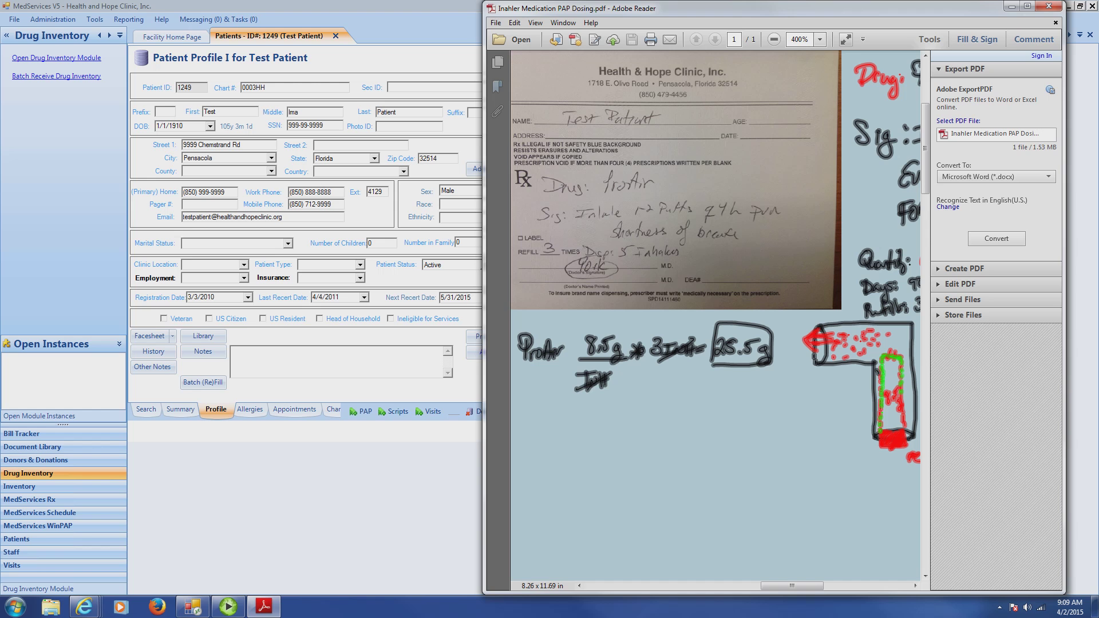
pyautogui.click(35, 59)
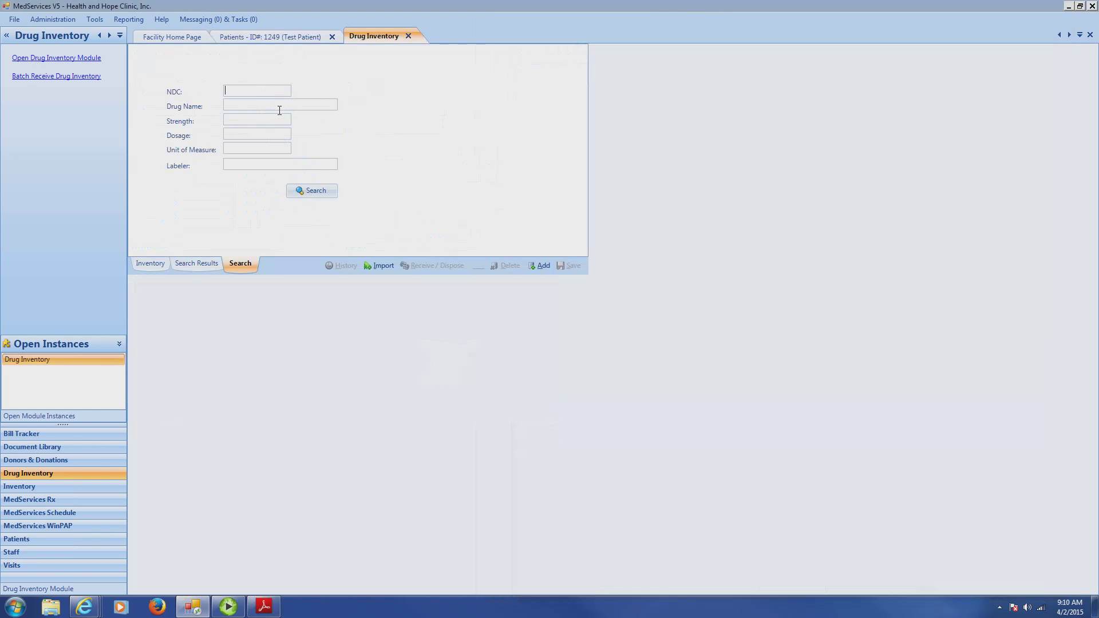
pyautogui.write('proair')
pyautogui.press('Return')
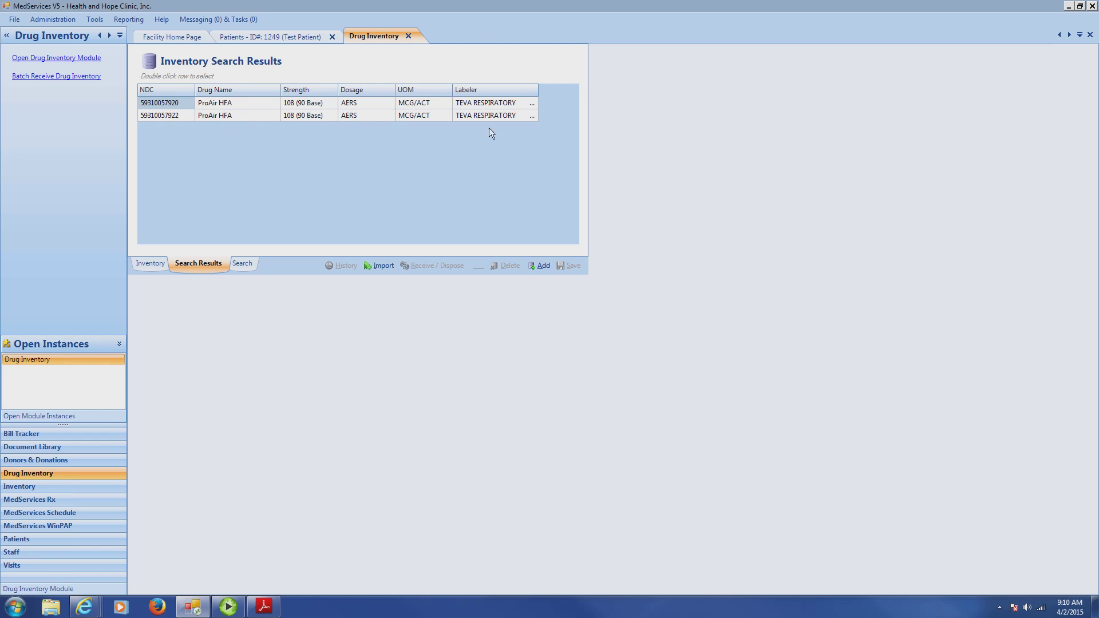
pyautogui.doubleClick(184, 119)
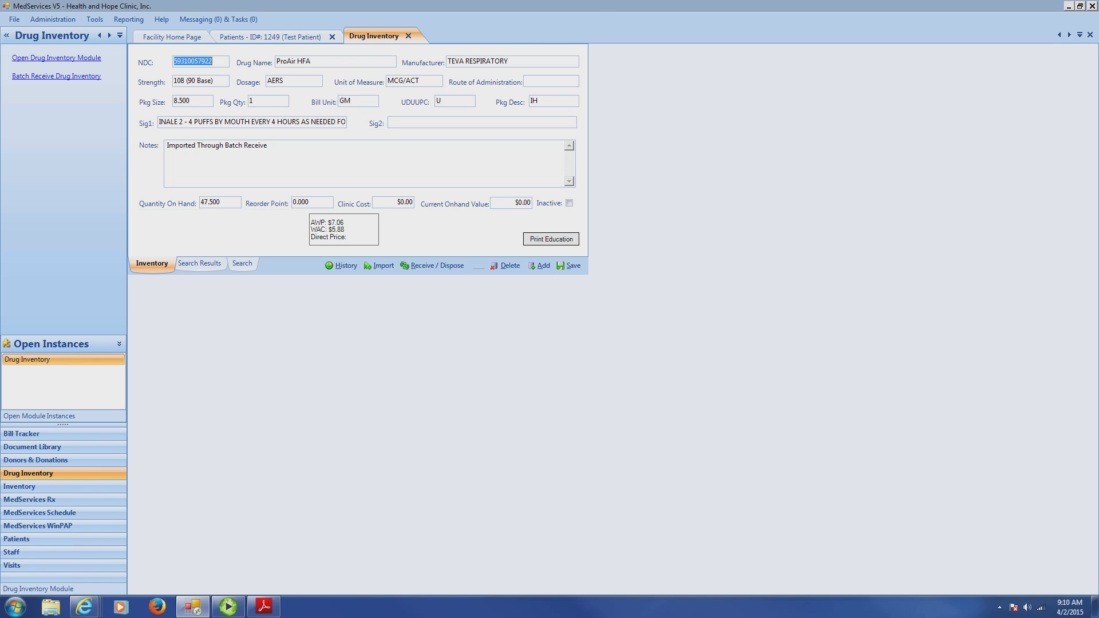
pyautogui.click(263, 607)
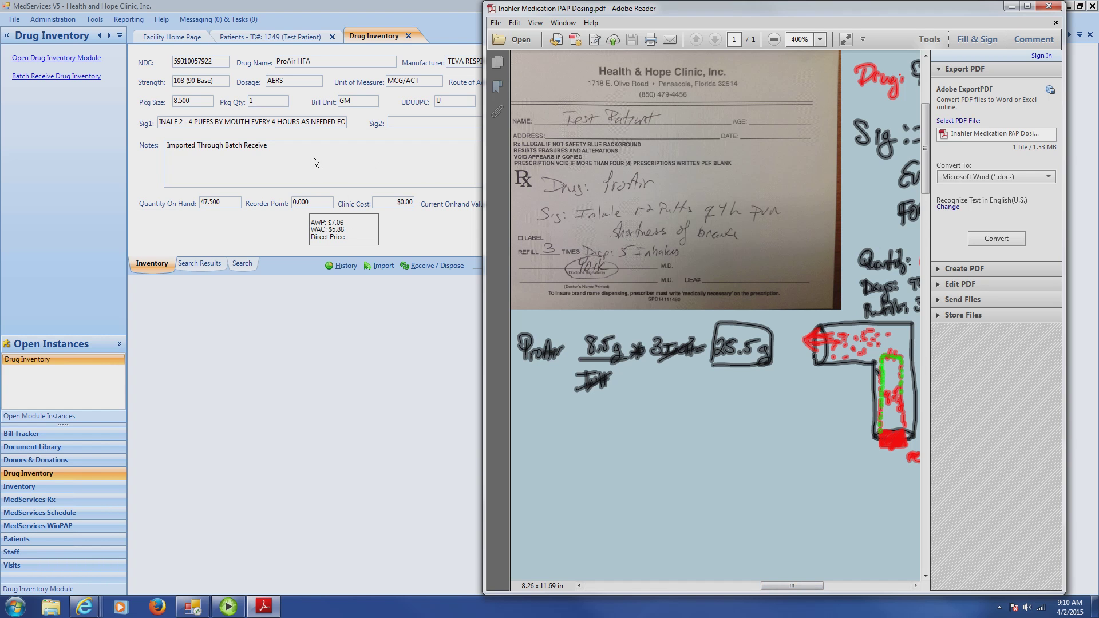
pyautogui.click(241, 266)
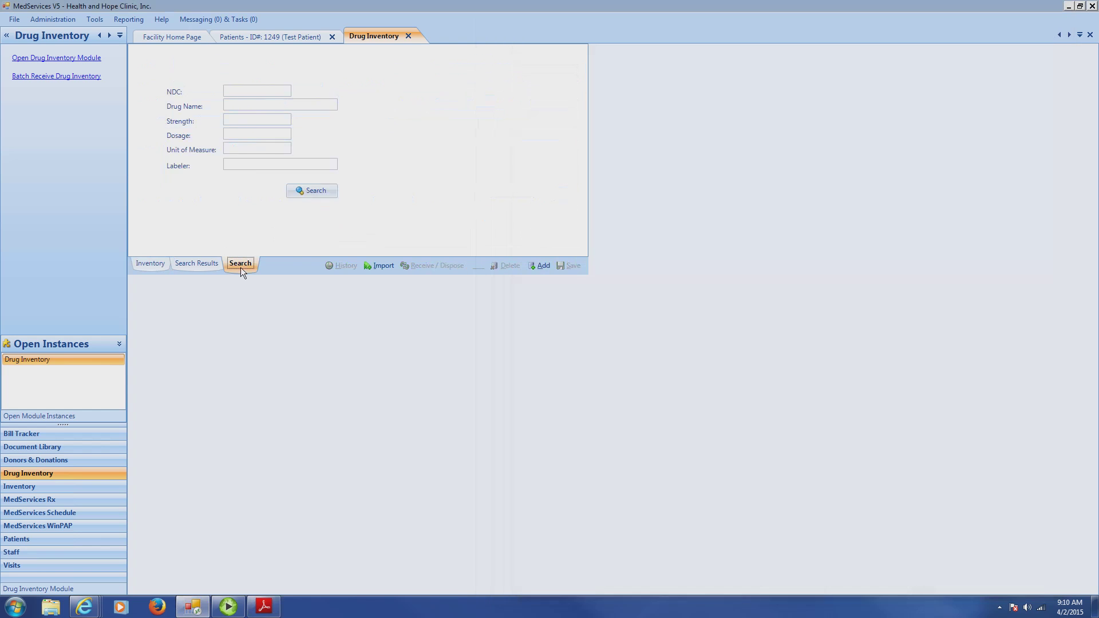
# Search the drug inventory for 'tud' to find the Tudorza Pressair record.
pyautogui.click(246, 108)
pyautogui.write('tur')
pyautogui.press('BackSpace')
pyautogui.write('dor')
pyautogui.press('Return')
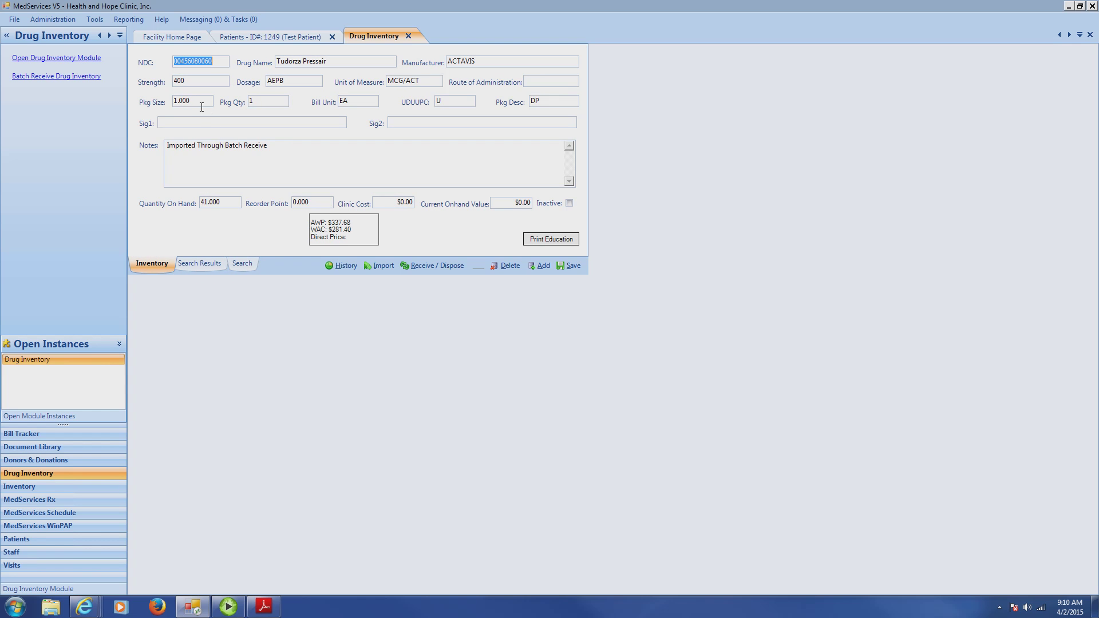
pyautogui.click(243, 264)
pyautogui.click(254, 109)
pyautogui.write('a')
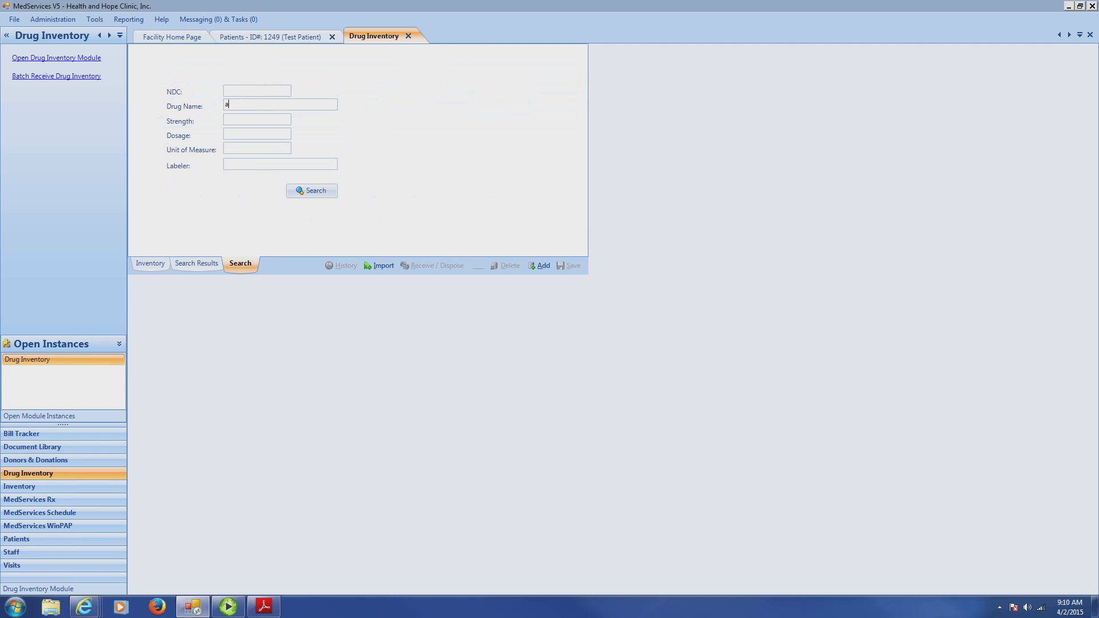
pyautogui.write('smanex')
pyautogui.press('Return')
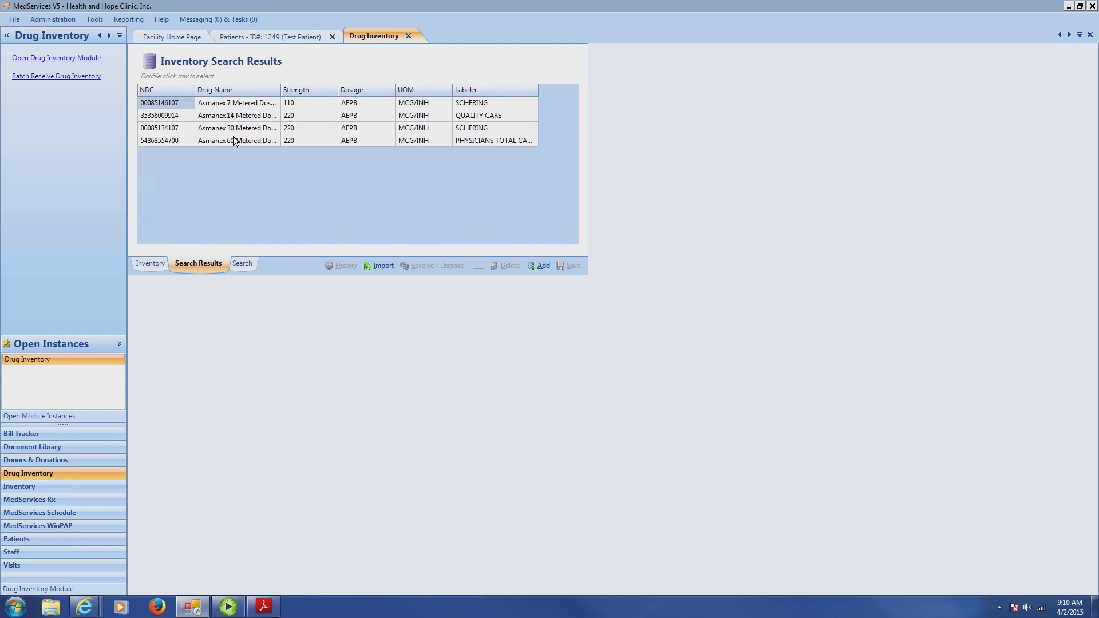
pyautogui.doubleClick(176, 145)
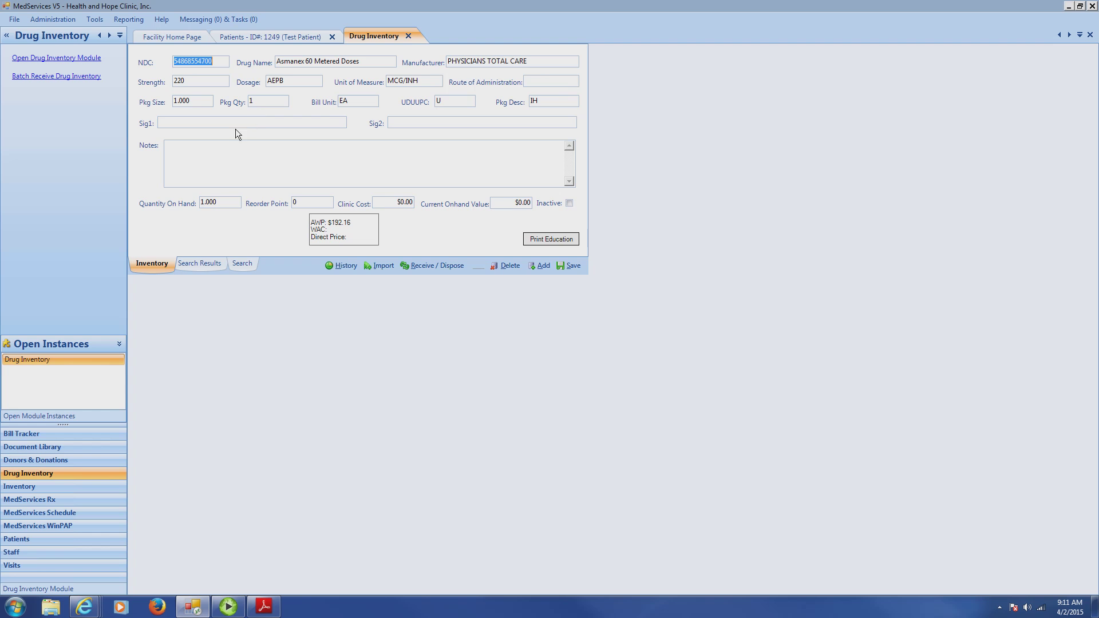
pyautogui.click(236, 267)
pyautogui.click(256, 108)
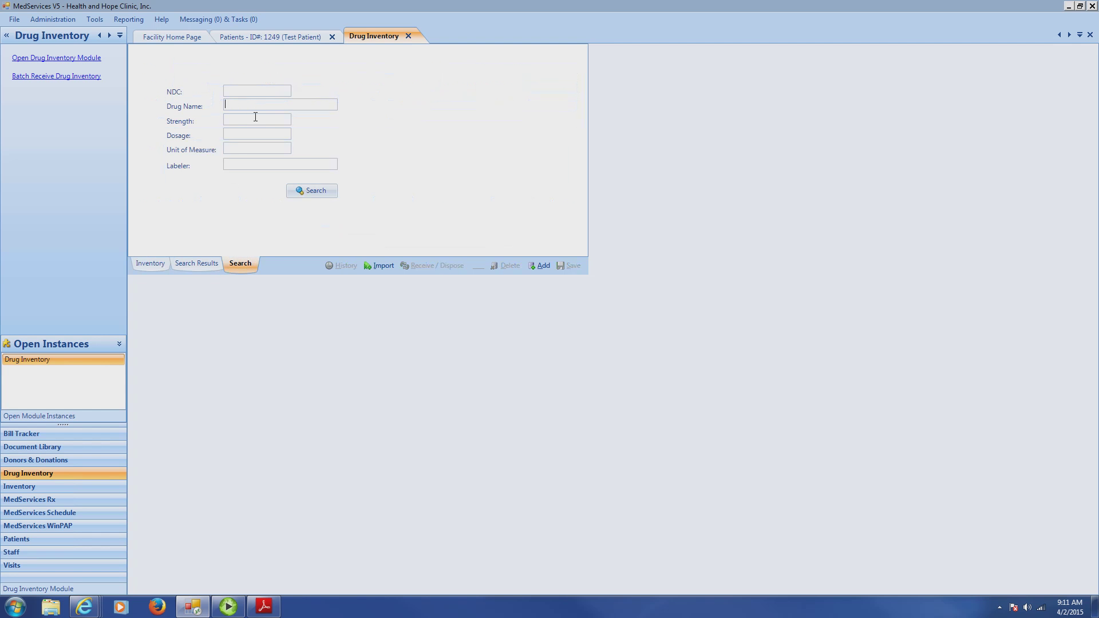
pyautogui.write('Dulera')
pyautogui.press('Return')
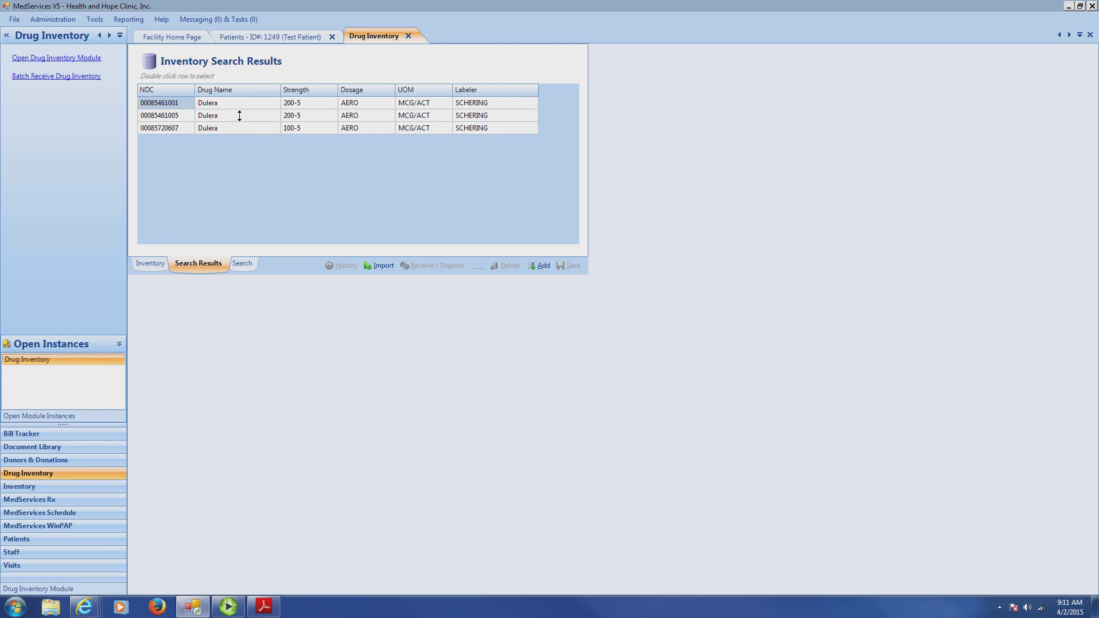
pyautogui.doubleClick(197, 108)
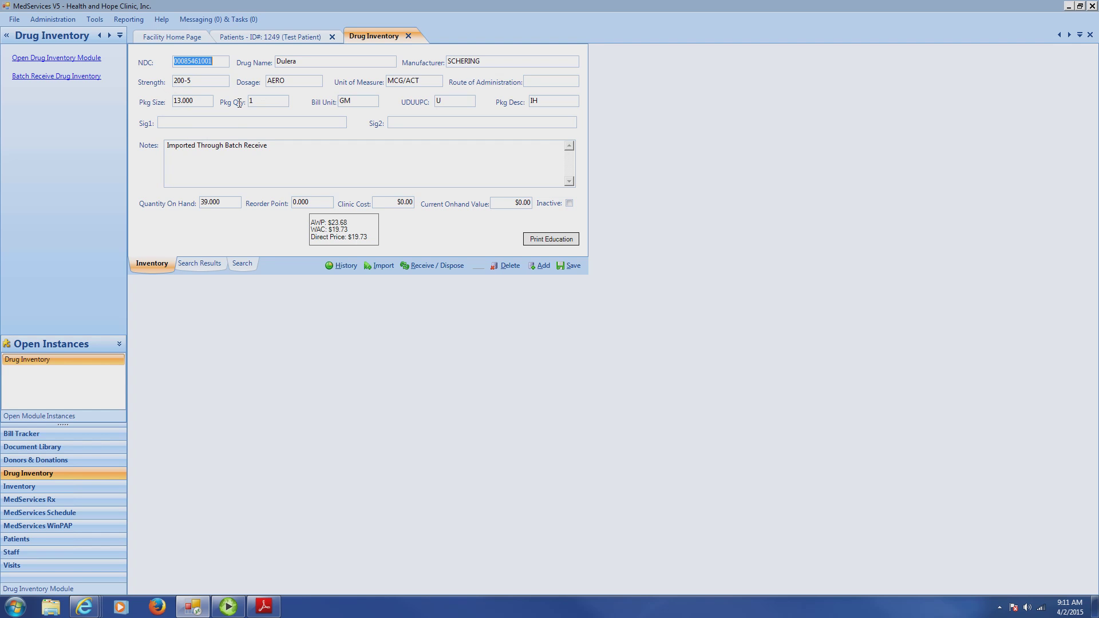
# Search for proventil to show Proventil HFA: package size 6.700, 49.600 on hand.
pyautogui.click(242, 264)
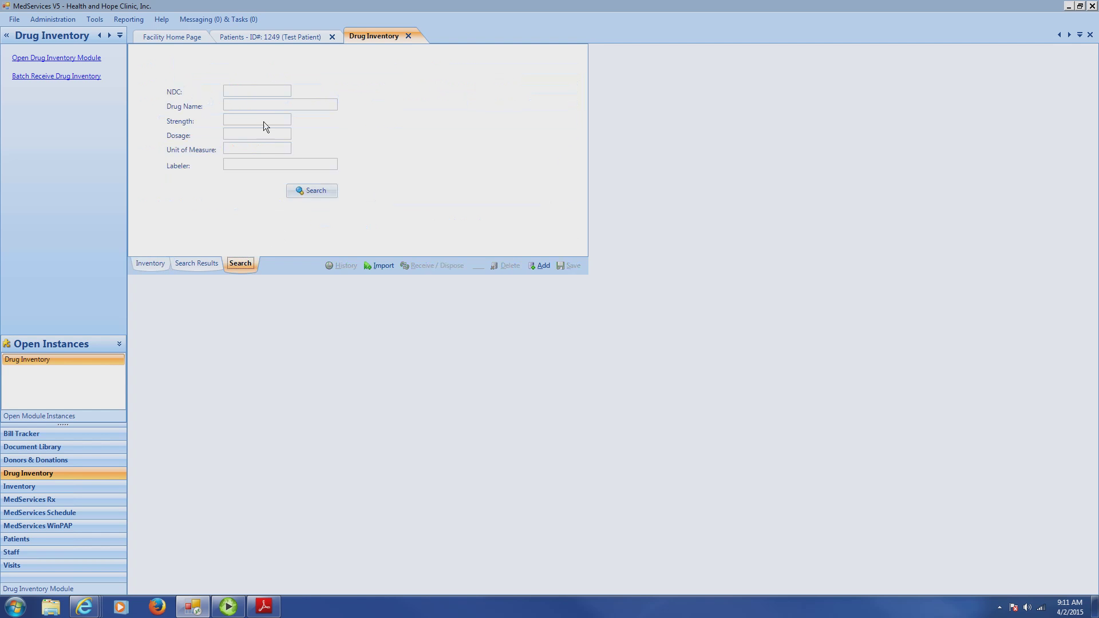
pyautogui.write('ventoli')
pyautogui.press('BackSpace')
pyautogui.press('BackSpace')
pyautogui.press('BackSpace')
pyautogui.press('BackSpace')
pyautogui.press('BackSpace')
pyautogui.press('BackSpace')
pyautogui.press('BackSpace')
pyautogui.write('proventil')
pyautogui.press('Return')
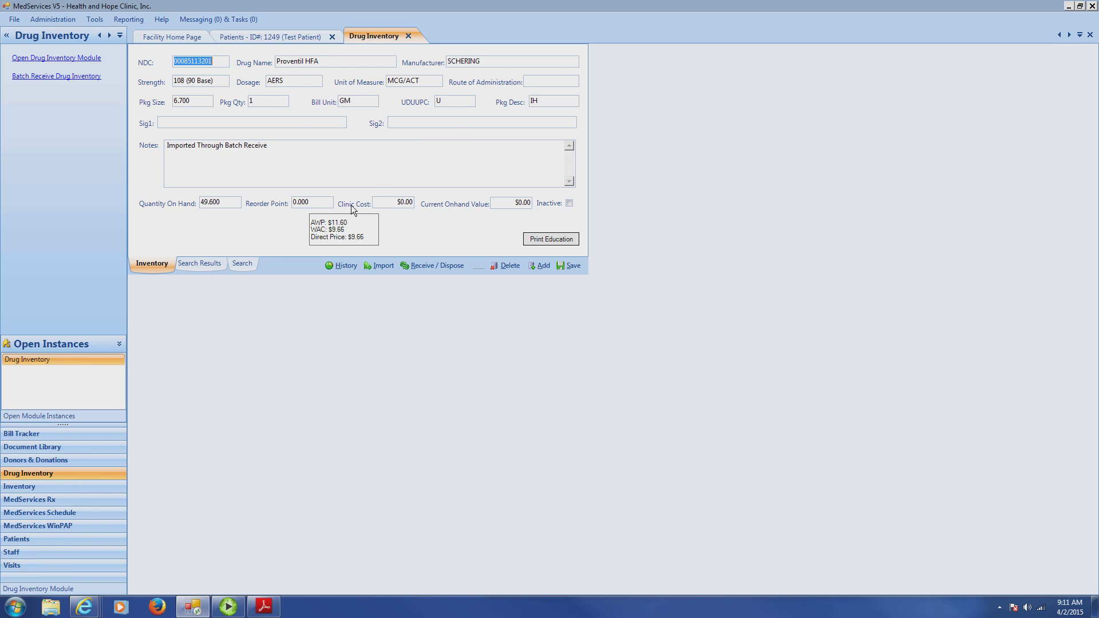
# Cancel the accidental New Patient wizard, then open Test Patient's Scripts list in the Rx Module.
pyautogui.click(303, 37)
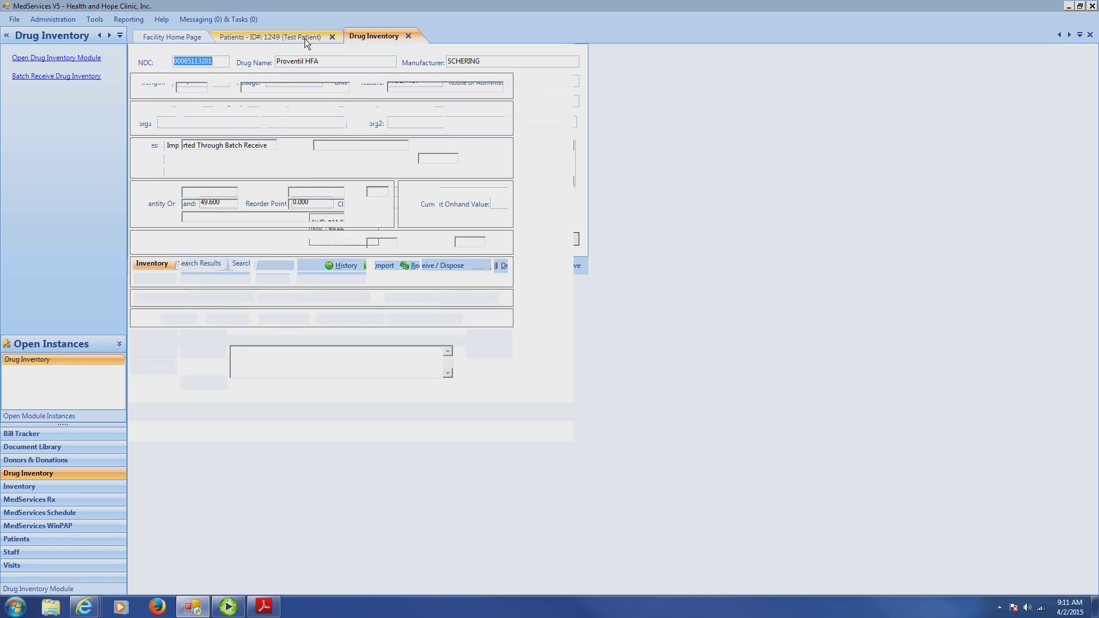
pyautogui.click(264, 607)
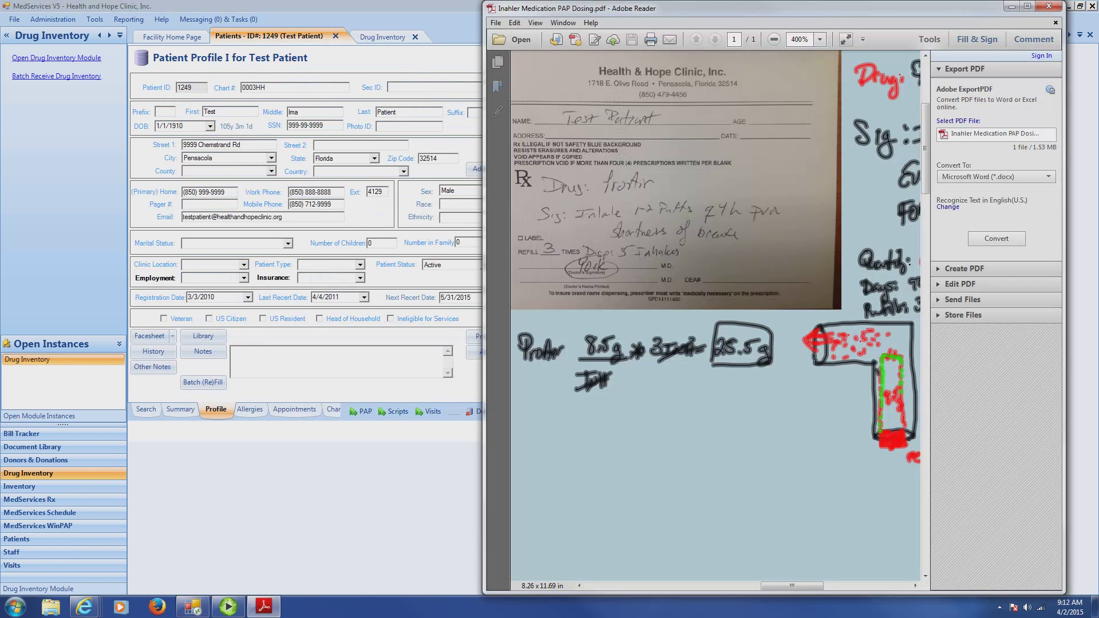
pyautogui.click(401, 499)
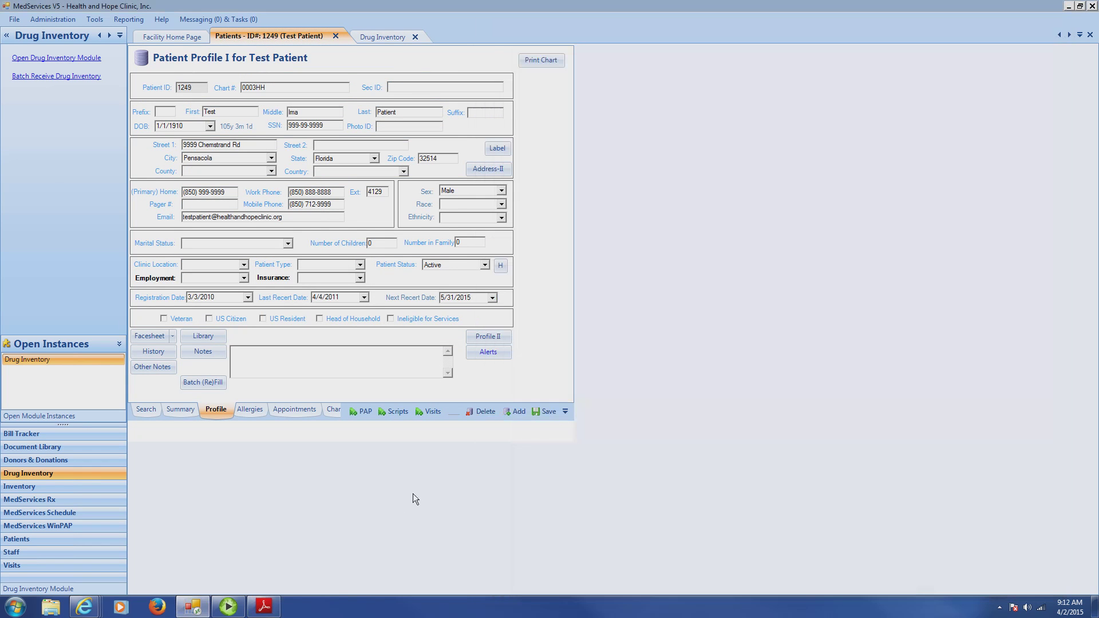
pyautogui.click(529, 414)
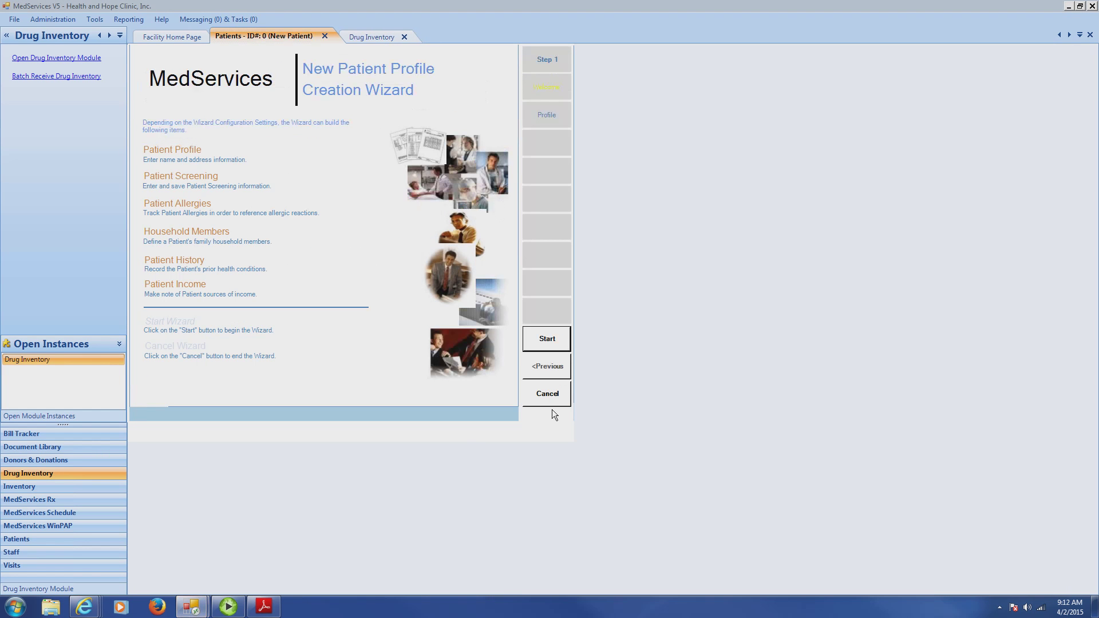
pyautogui.click(548, 401)
pyautogui.click(528, 338)
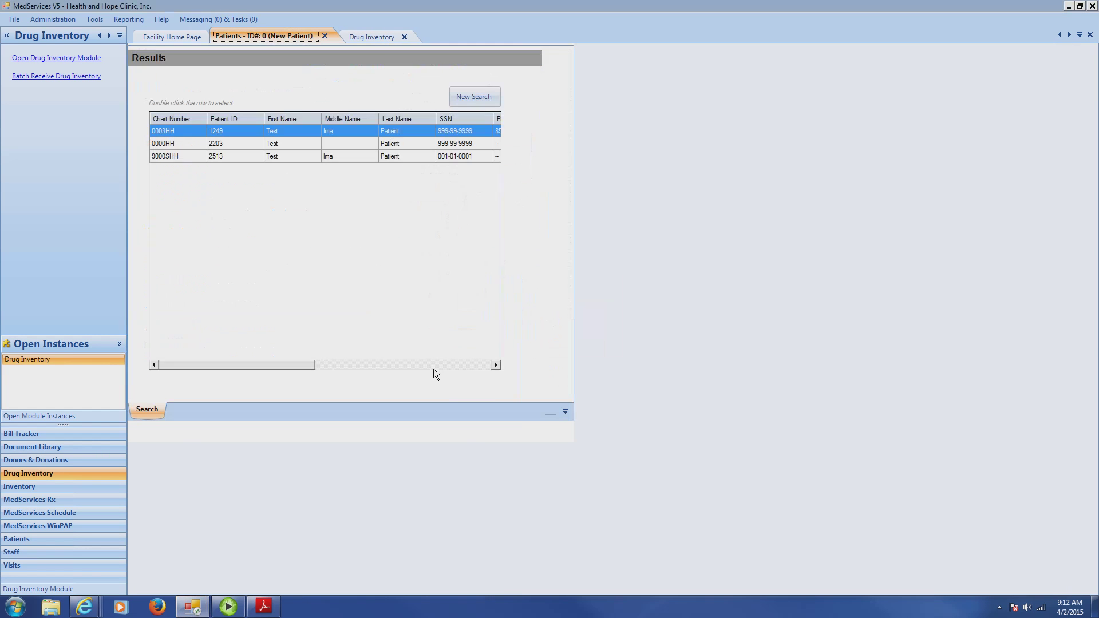
pyautogui.doubleClick(350, 135)
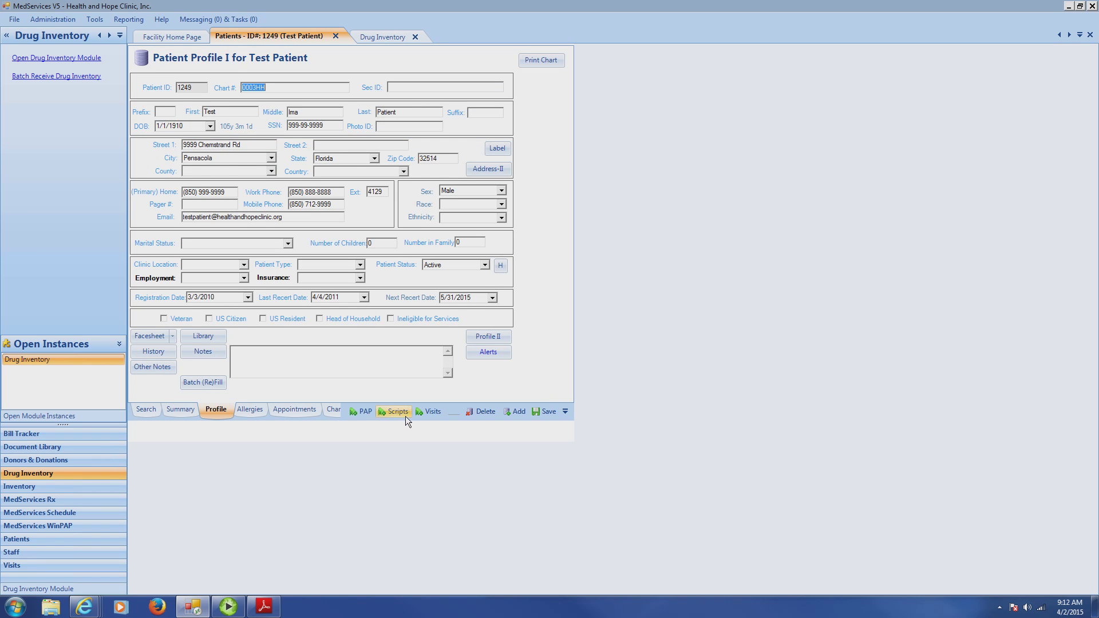
pyautogui.click(397, 412)
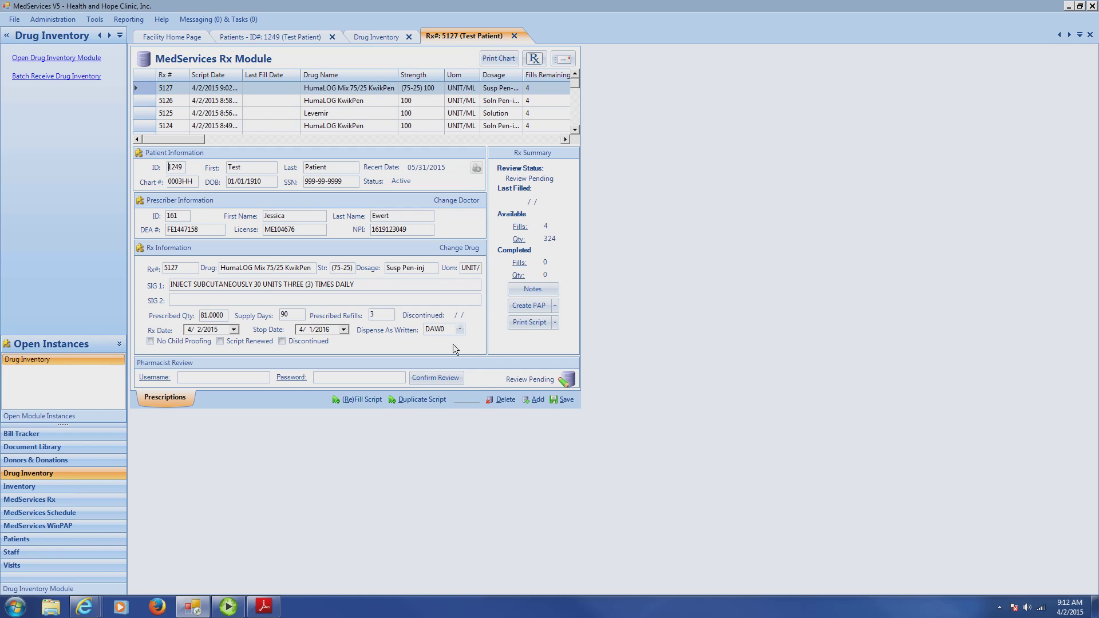
# Start a new prescription and look up the prescriber by last name.
pyautogui.click(535, 400)
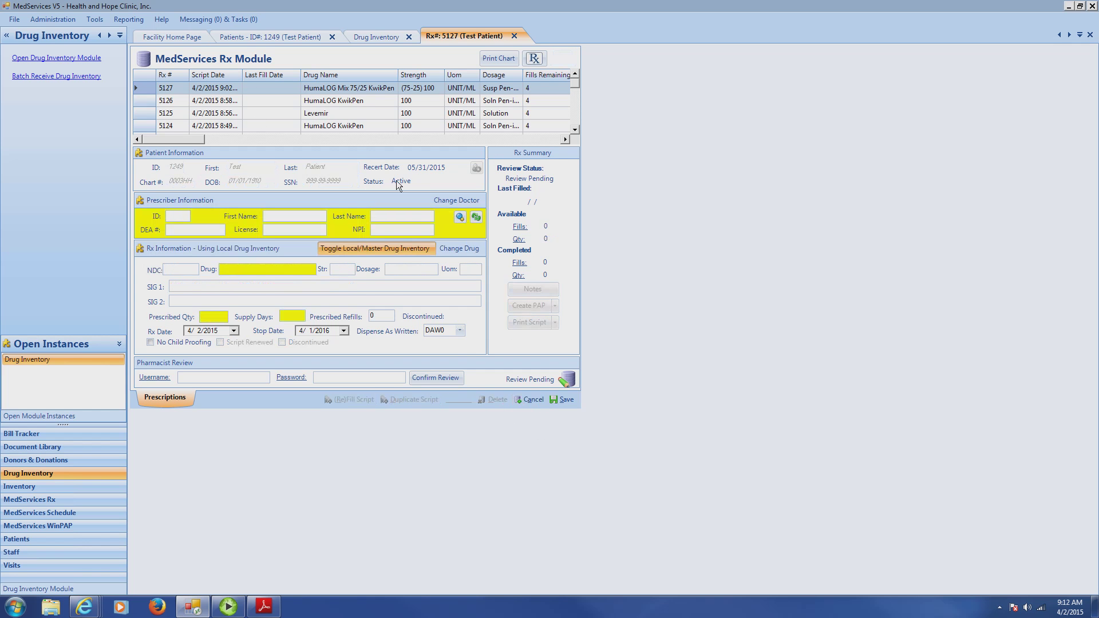
pyautogui.hotkey('alt', 'Tab')
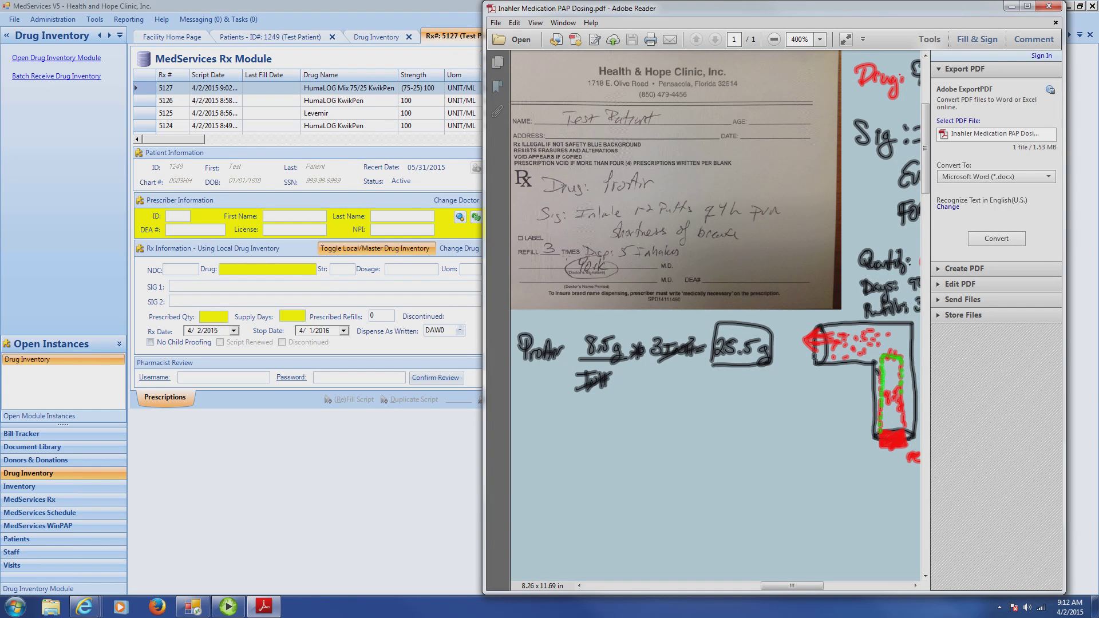
pyautogui.click(391, 219)
pyautogui.write('yort')
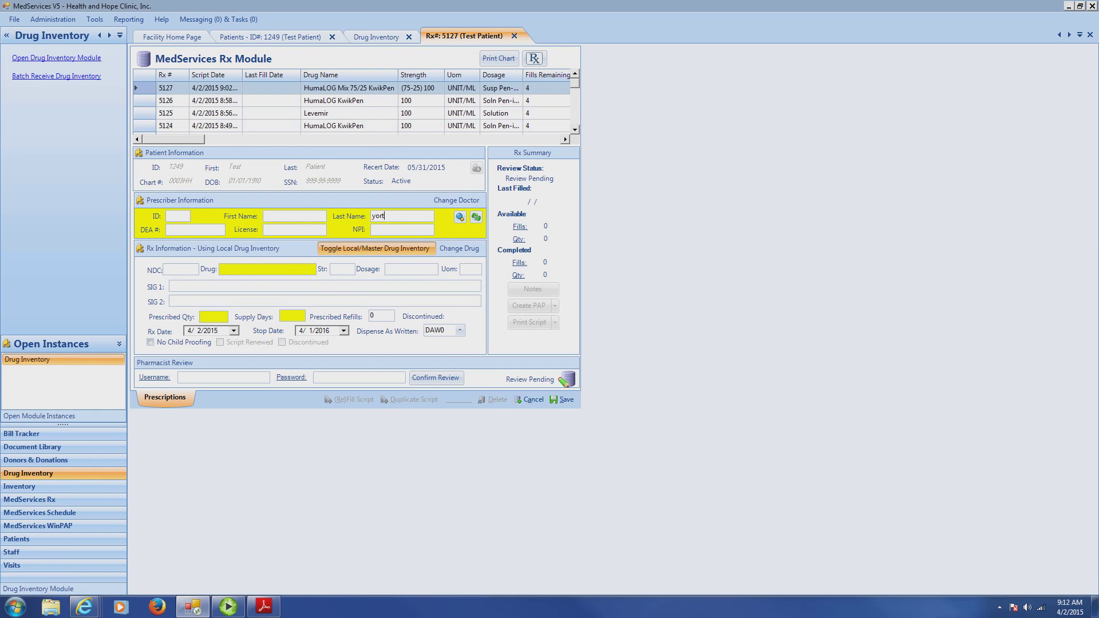
pyautogui.press('Tab')
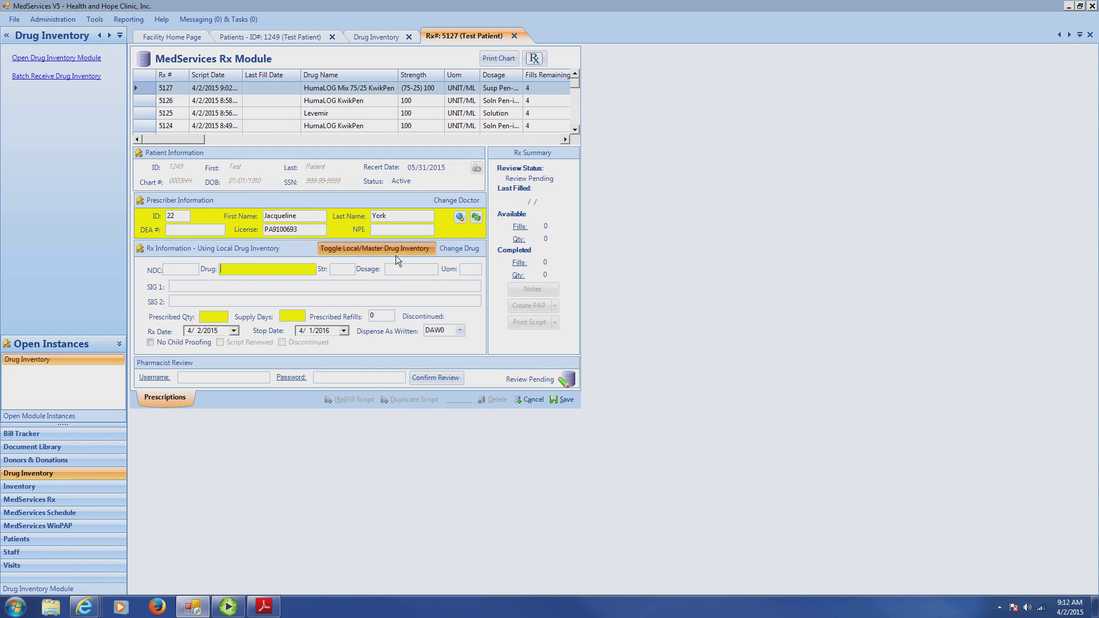
# Enter 'proa' to set ProAir HFA as the drug, then check the handwritten prescription.
pyautogui.write('proai')
pyautogui.press('Tab')
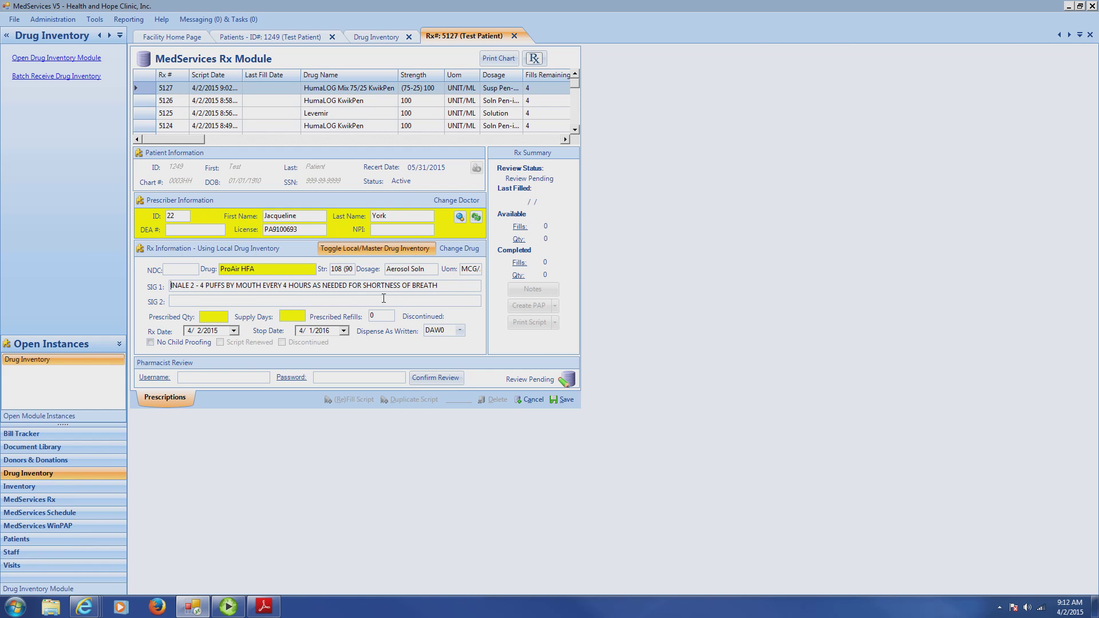
pyautogui.hotkey('alt', 'Tab')
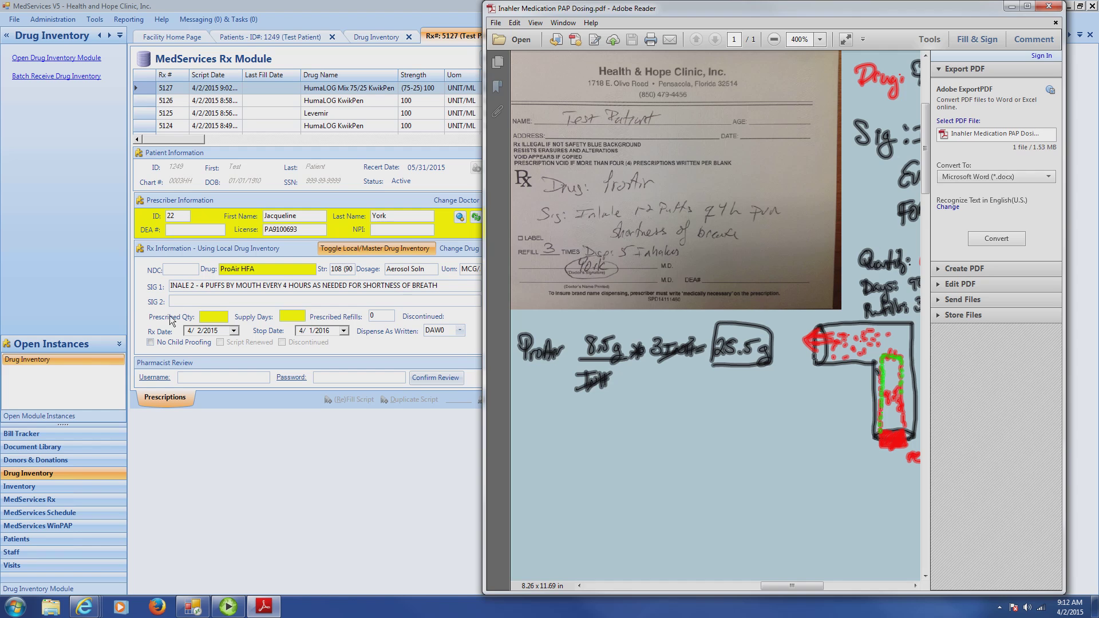
# Edit SIG 1 from '2 - 4' to '1 - 2' puffs, checking the PDF dosing notes.
pyautogui.click(205, 285)
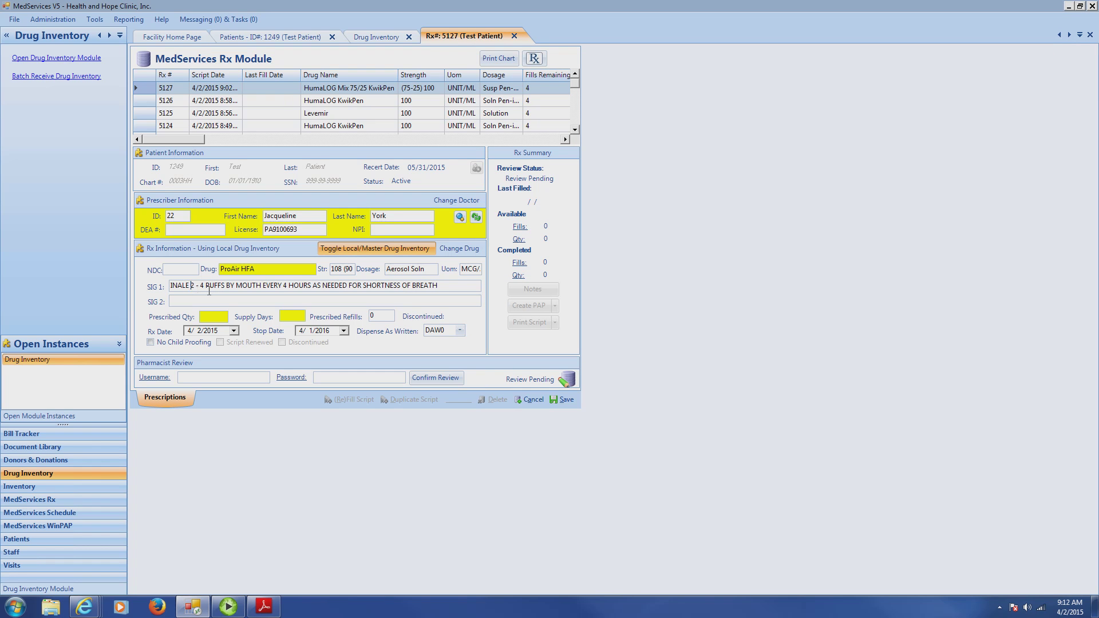
pyautogui.press('Delete')
pyautogui.write('1')
pyautogui.press('BackSpace')
pyautogui.press('Delete')
pyautogui.write('2')
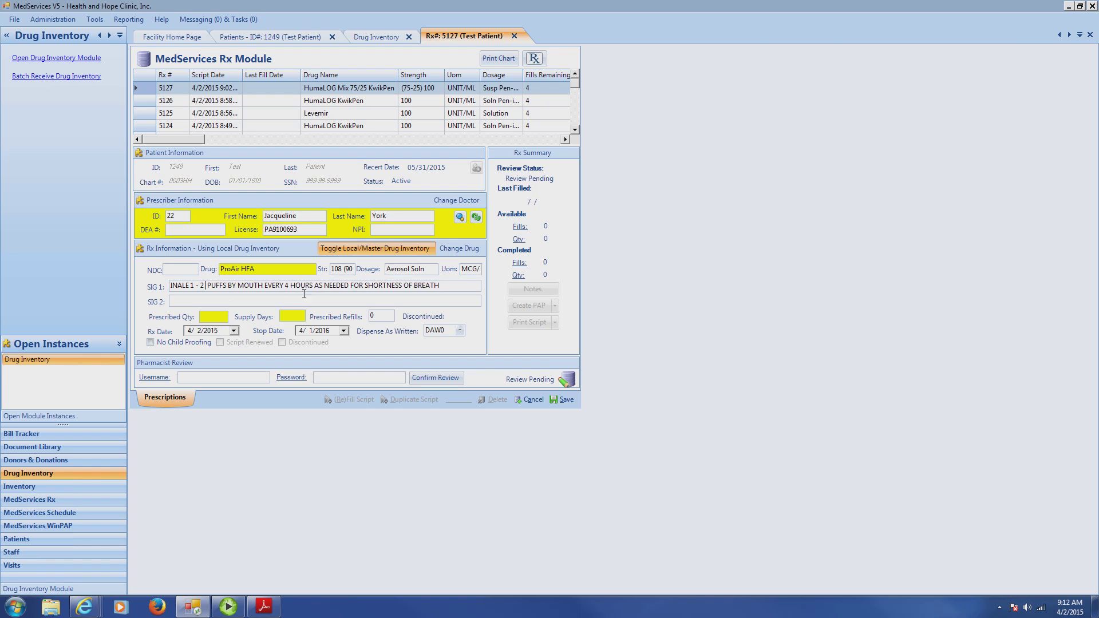
pyautogui.hotkey('alt', 'Tab')
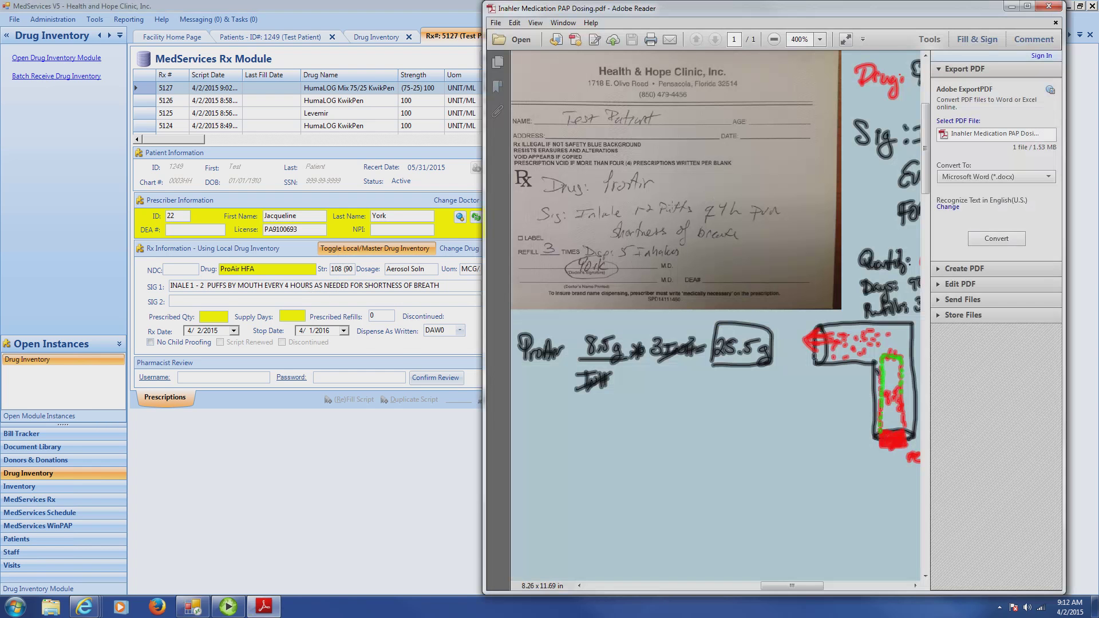
pyautogui.moveTo(792, 585); pyautogui.dragTo(843, 586)
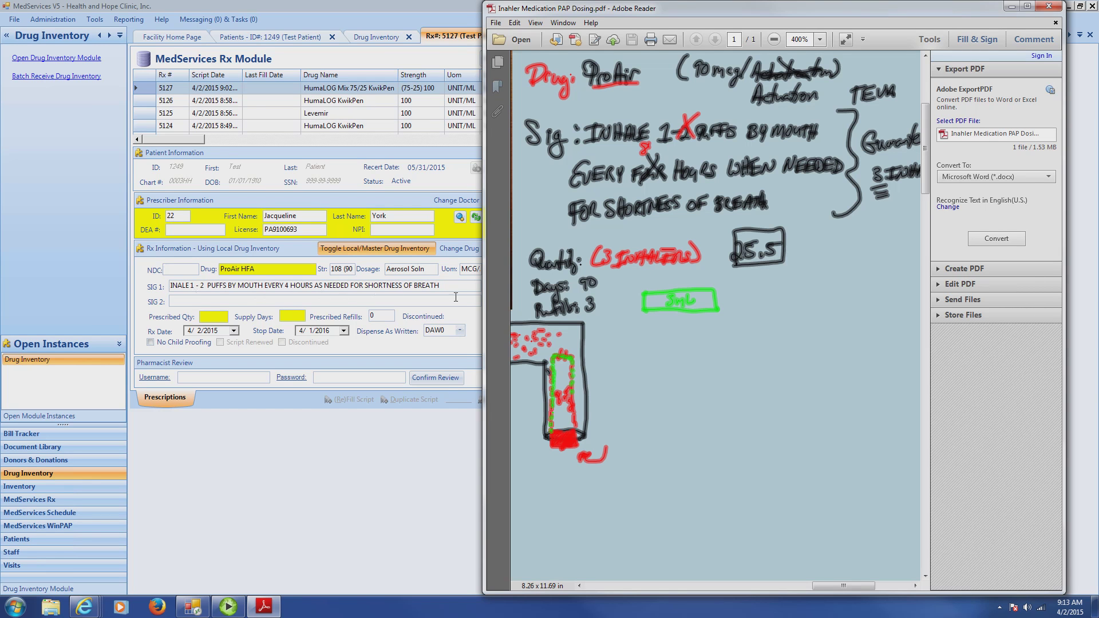
pyautogui.click(284, 307)
# Add **PAP** to SIG 2 and enter prescribed quantity 25.5 from the PDF calculation.
pyautogui.write('*')
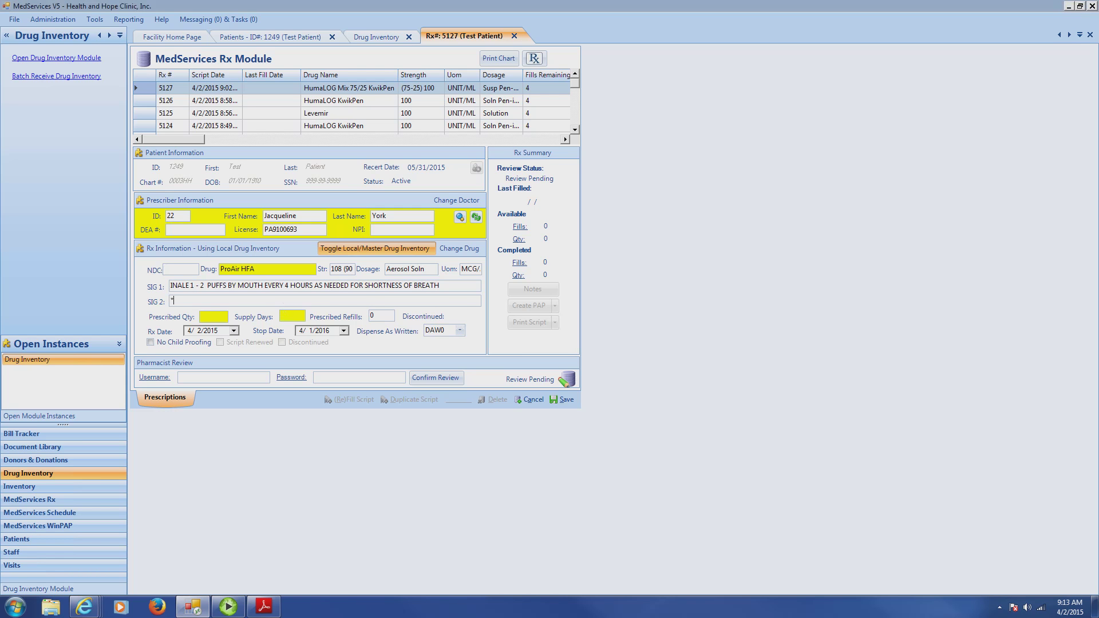
pyautogui.write('*PAP**')
pyautogui.press('Tab')
pyautogui.hotkey('alt', 'Tab')
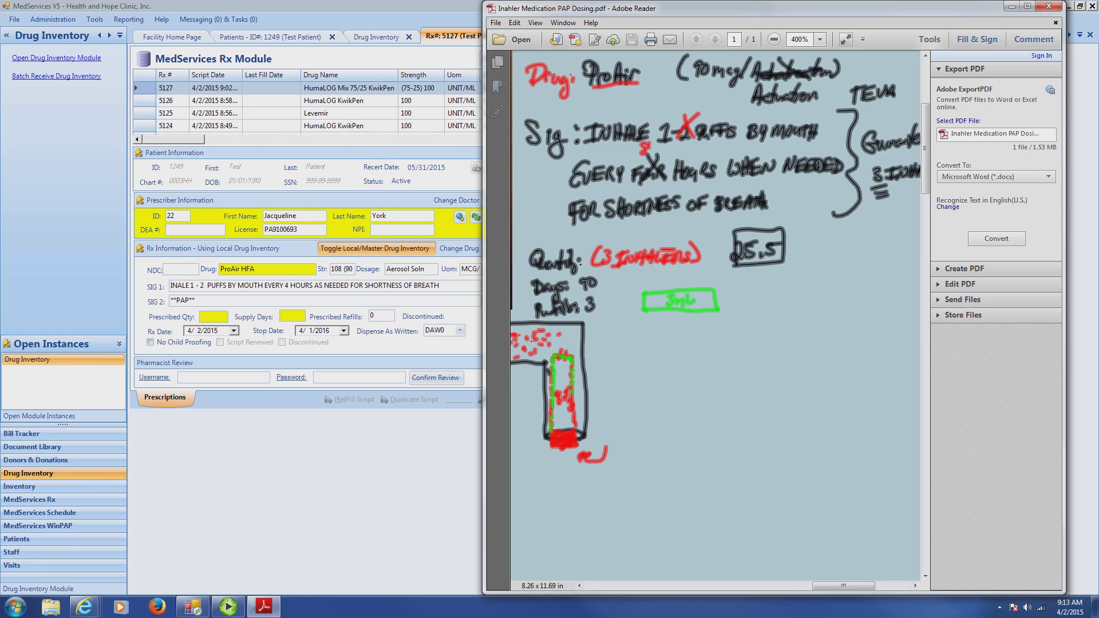
pyautogui.scroll(3, 716, 315)
pyautogui.hscroll(-5, 716, 321)
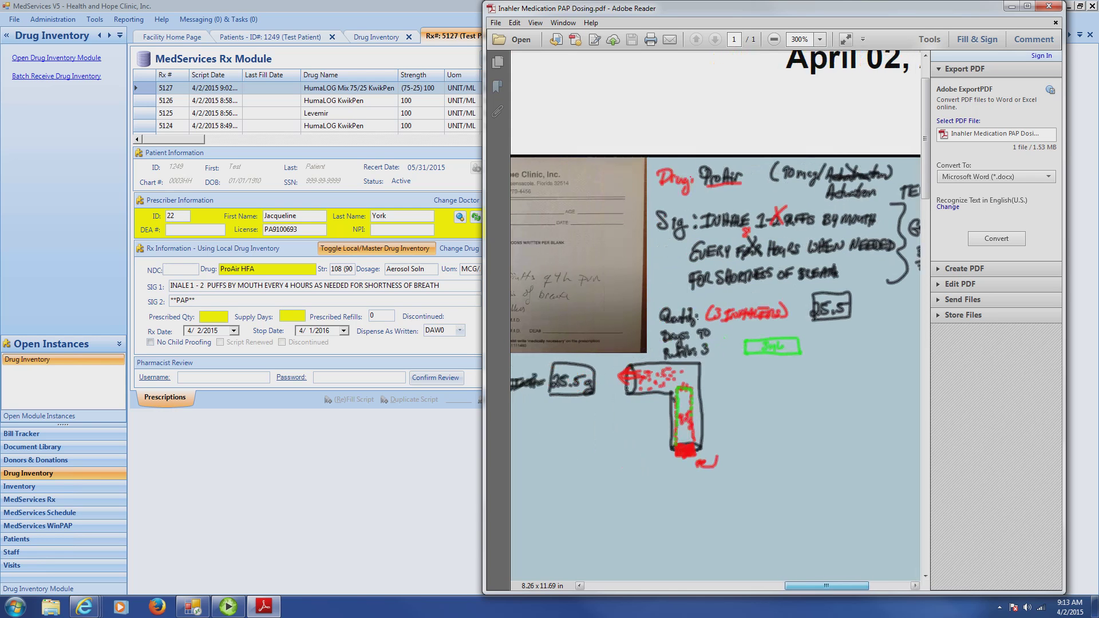
pyautogui.hotkey('alt', 'Tab')
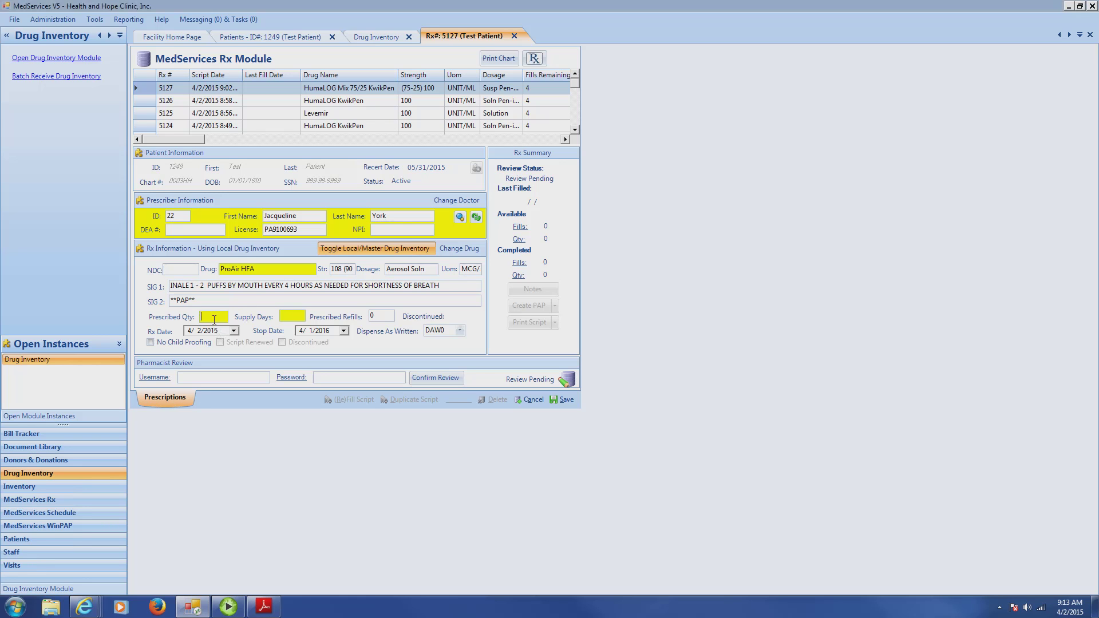
pyautogui.write('25.5')
# Enter 90 supply days and 3 refills, verify against the PDF, and save as Rx 5128.
pyautogui.hotkey('alt', 'Tab')
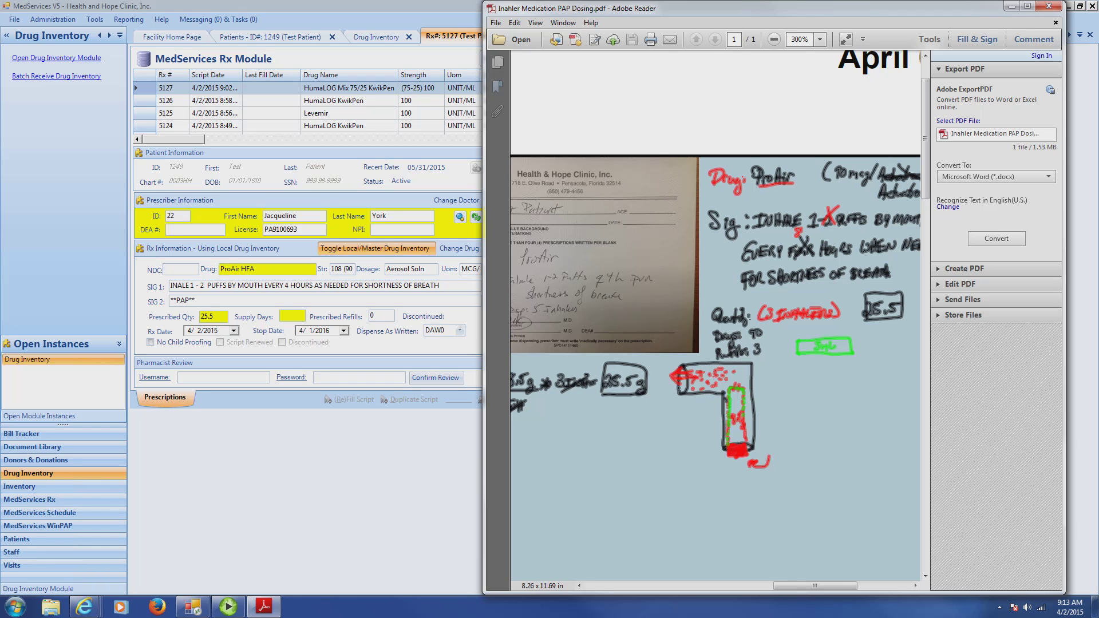
pyautogui.click(292, 317)
pyautogui.write('90')
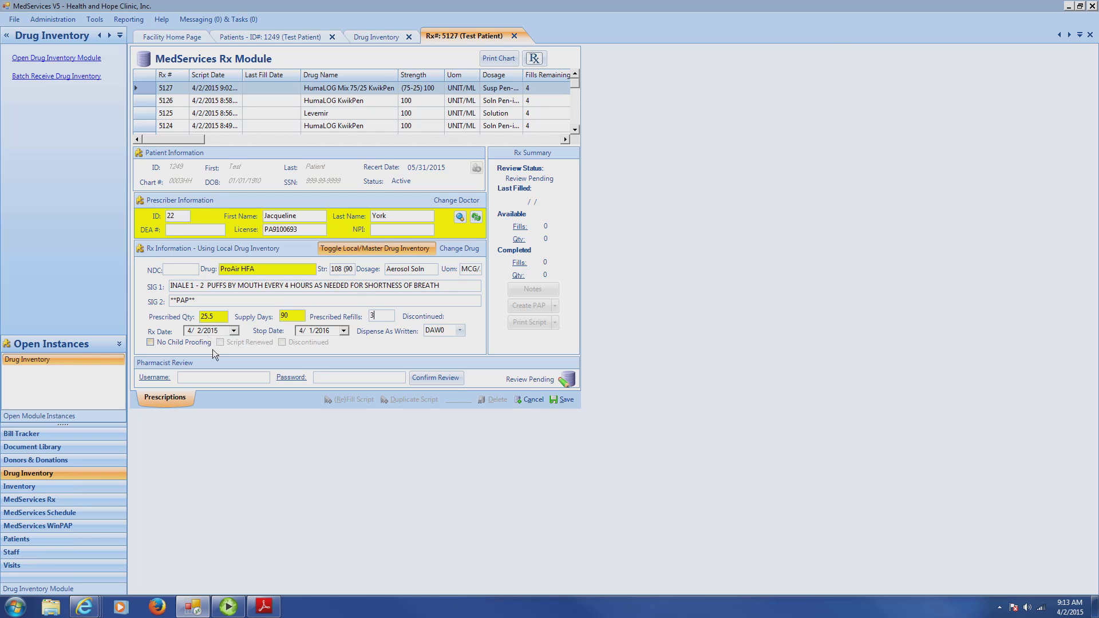
pyautogui.hotkey('alt', 'Tab')
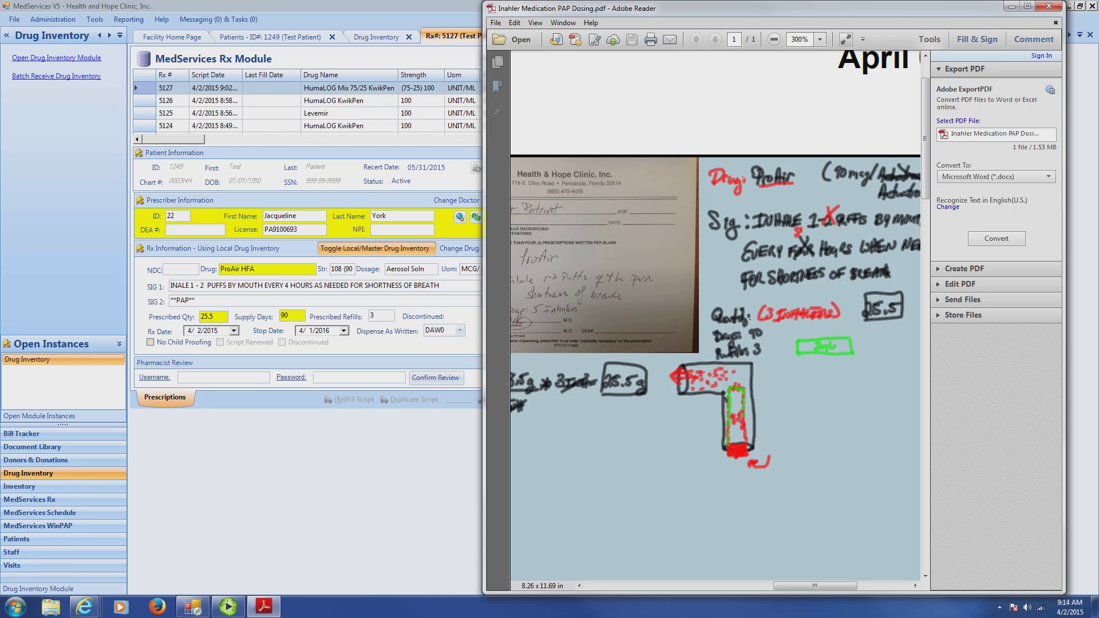
pyautogui.hscroll(-3, 716, 372)
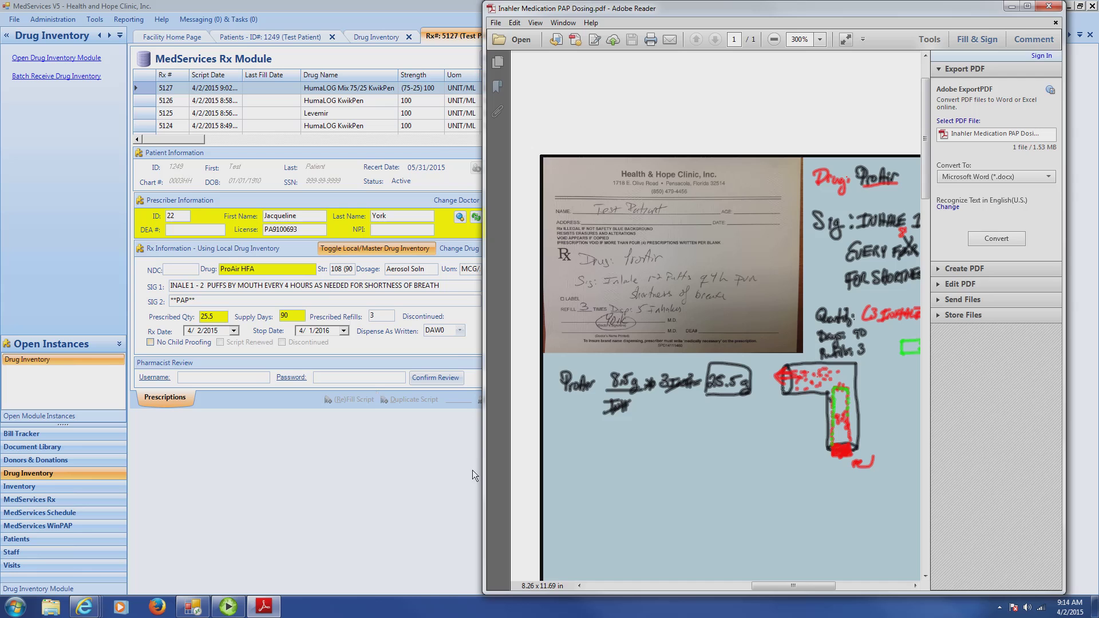
pyautogui.click(449, 482)
pyautogui.click(577, 404)
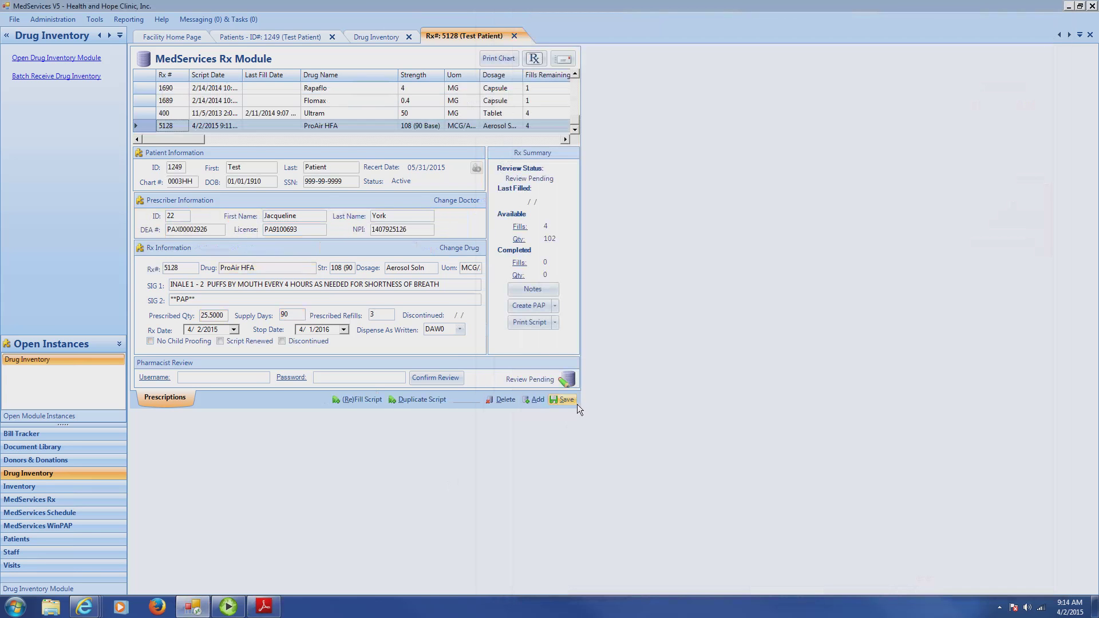
# Scroll the PDF to the handwritten Advair 500/50 prescription and quantity notes, then return to Drug Inventory.
pyautogui.hotkey('alt', 'Tab')
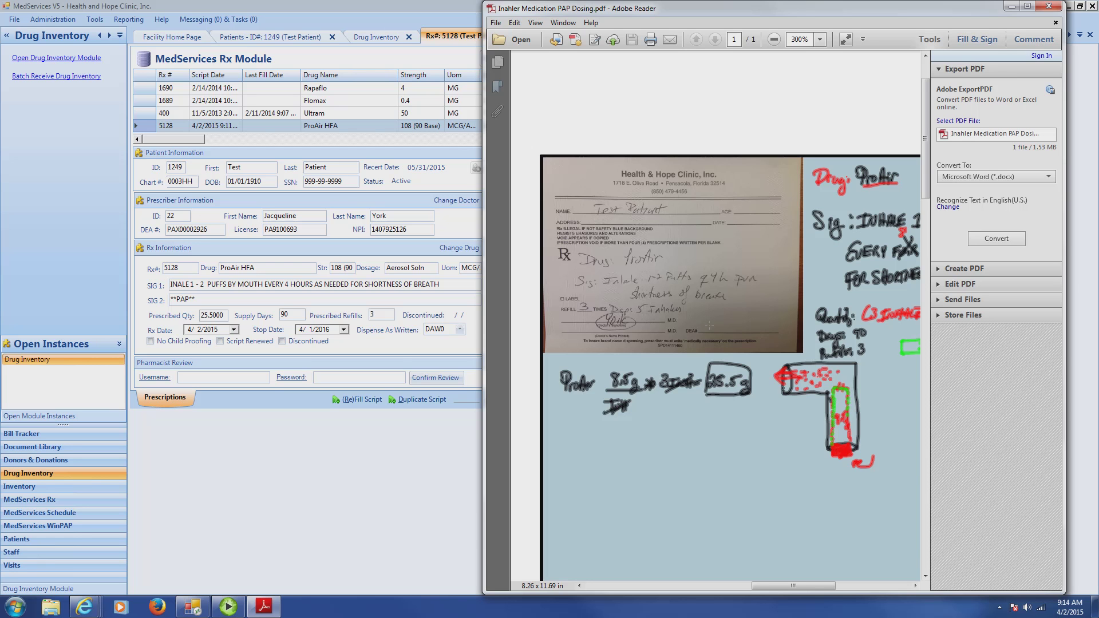
pyautogui.scroll(-15, 709, 325)
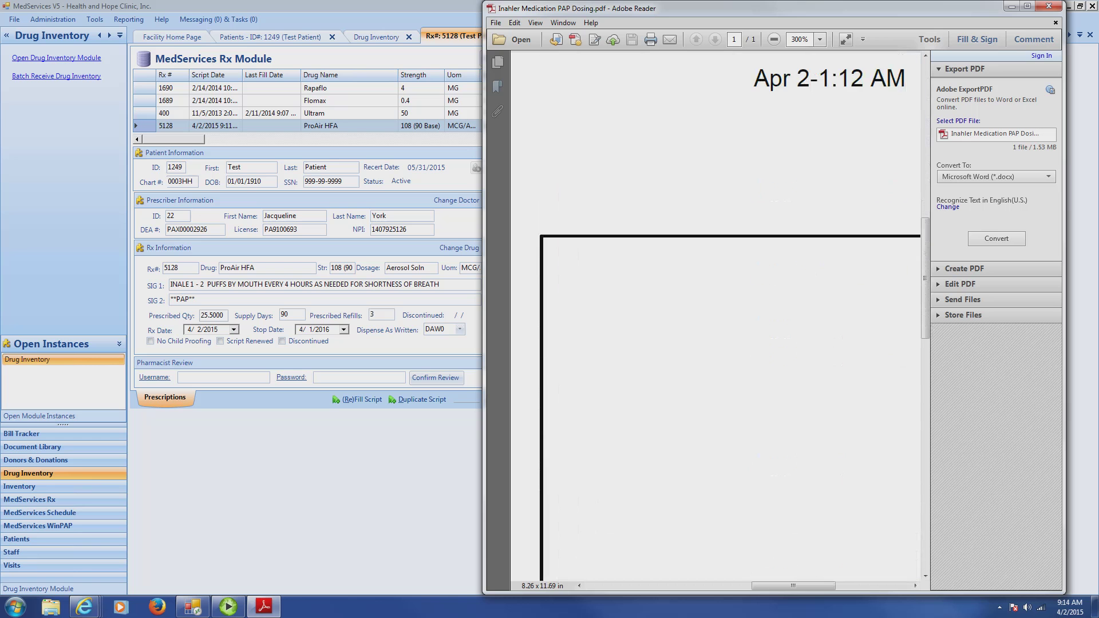
pyautogui.hscroll(-5, 716, 321)
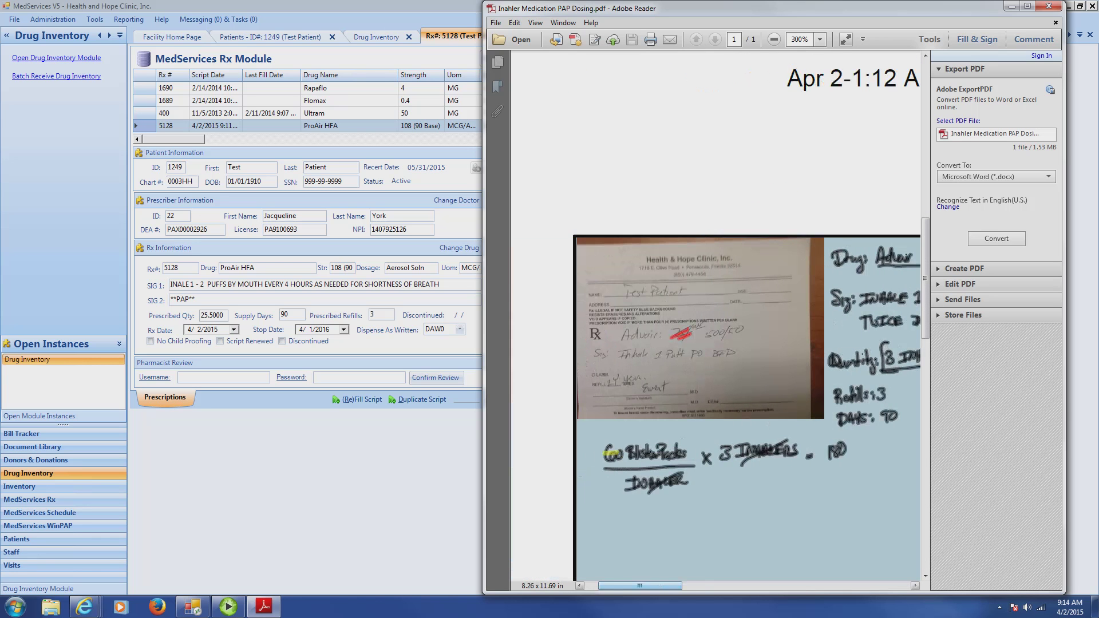
pyautogui.hscroll(3, 716, 321)
pyautogui.scroll(-1, 716, 320)
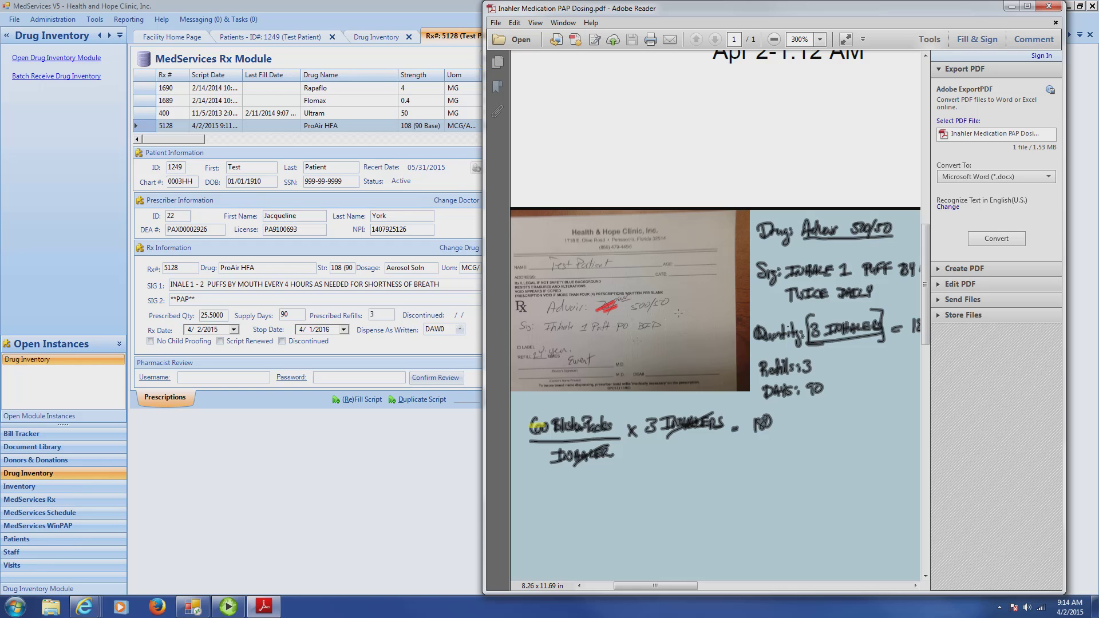
pyautogui.click(404, 460)
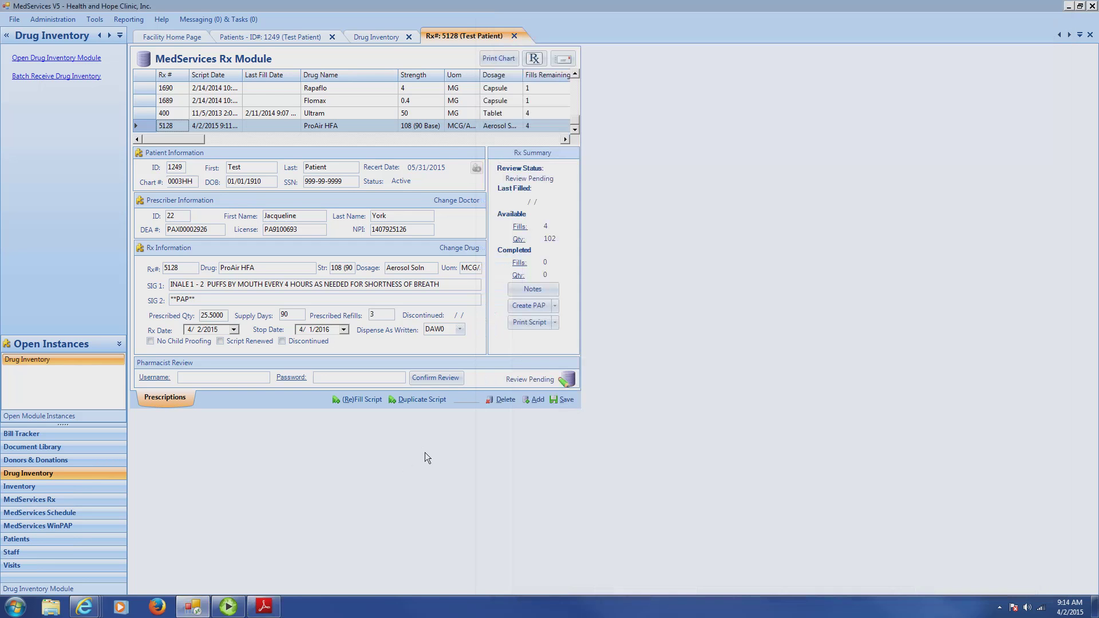
pyautogui.click(378, 37)
# Search inventory for advair and open the Advair Diskus 500-50 record, package size 60.000.
pyautogui.click(242, 264)
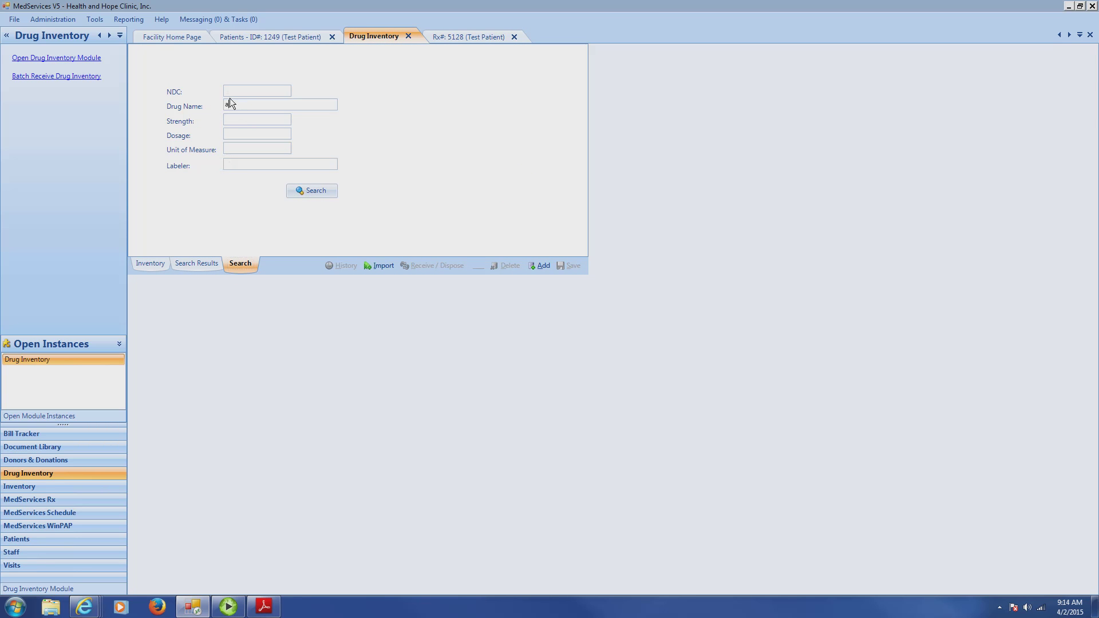
pyautogui.write('advair')
pyautogui.press('Return')
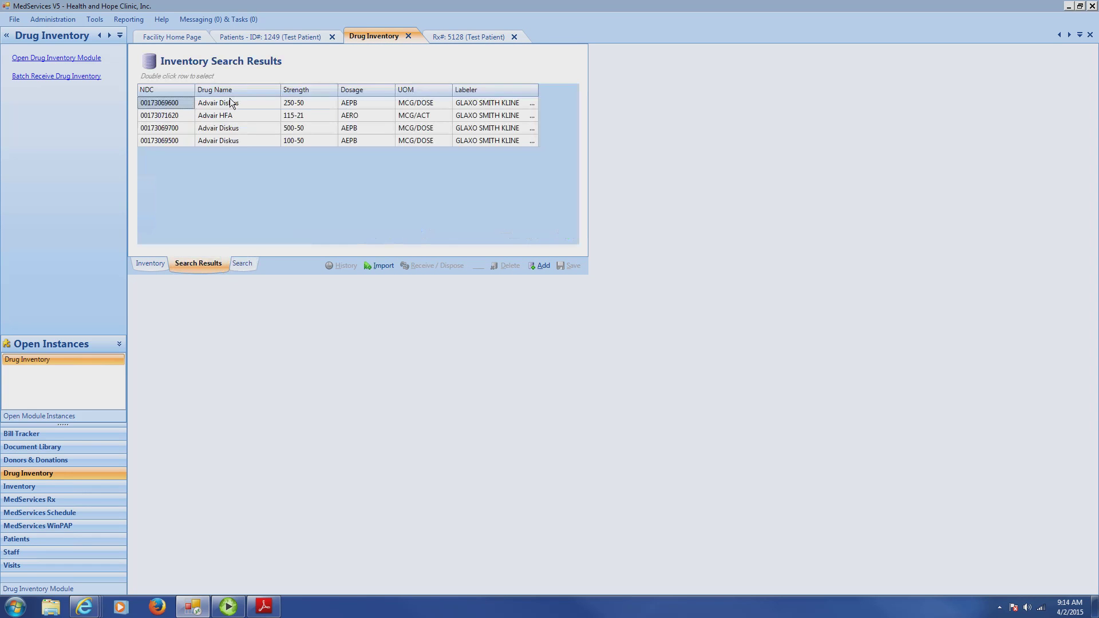
pyautogui.hotkey('alt', 'Tab')
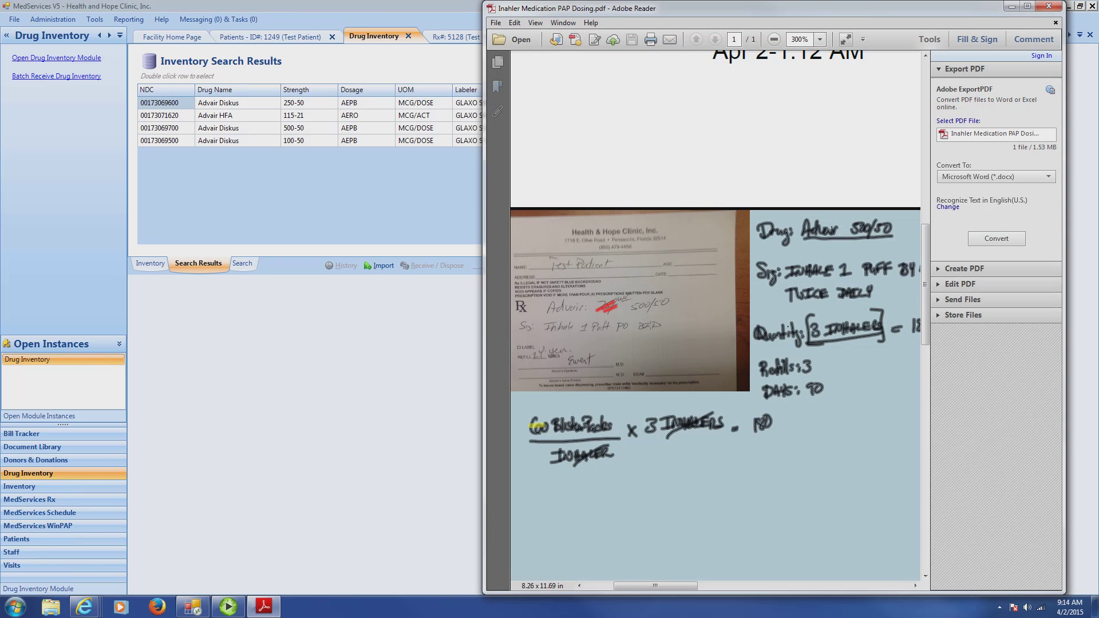
pyautogui.click(321, 128)
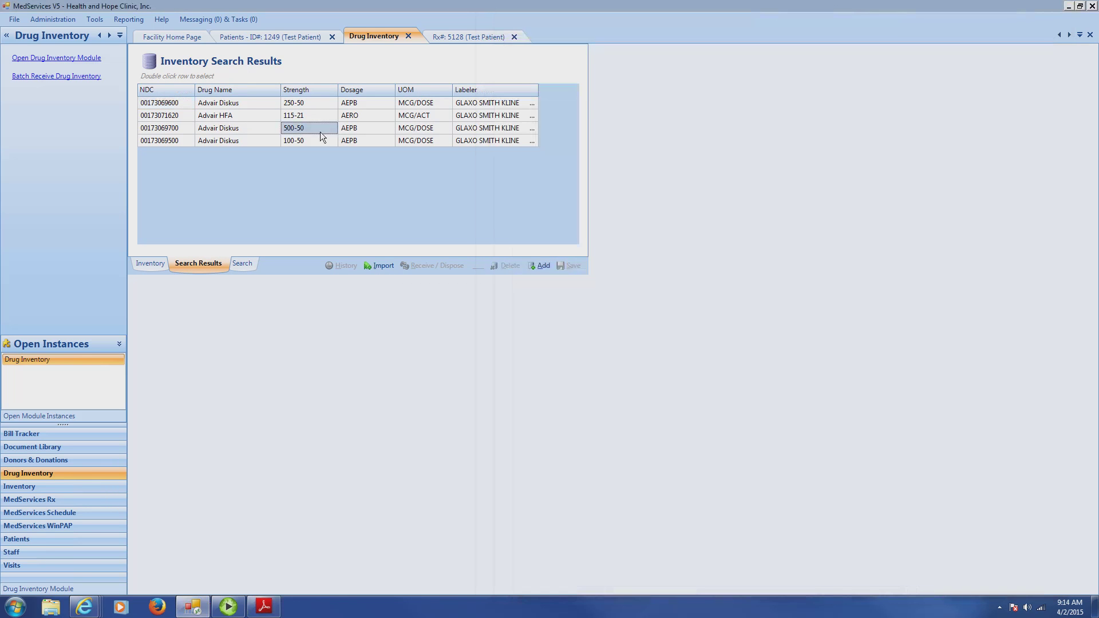
pyautogui.click(175, 132)
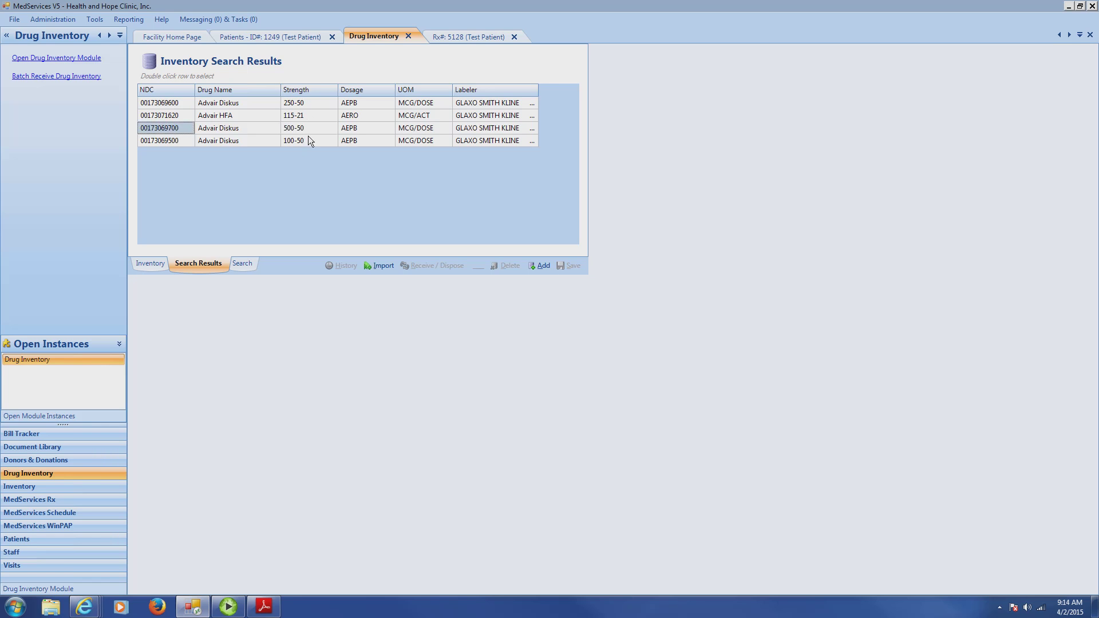
pyautogui.doubleClick(166, 134)
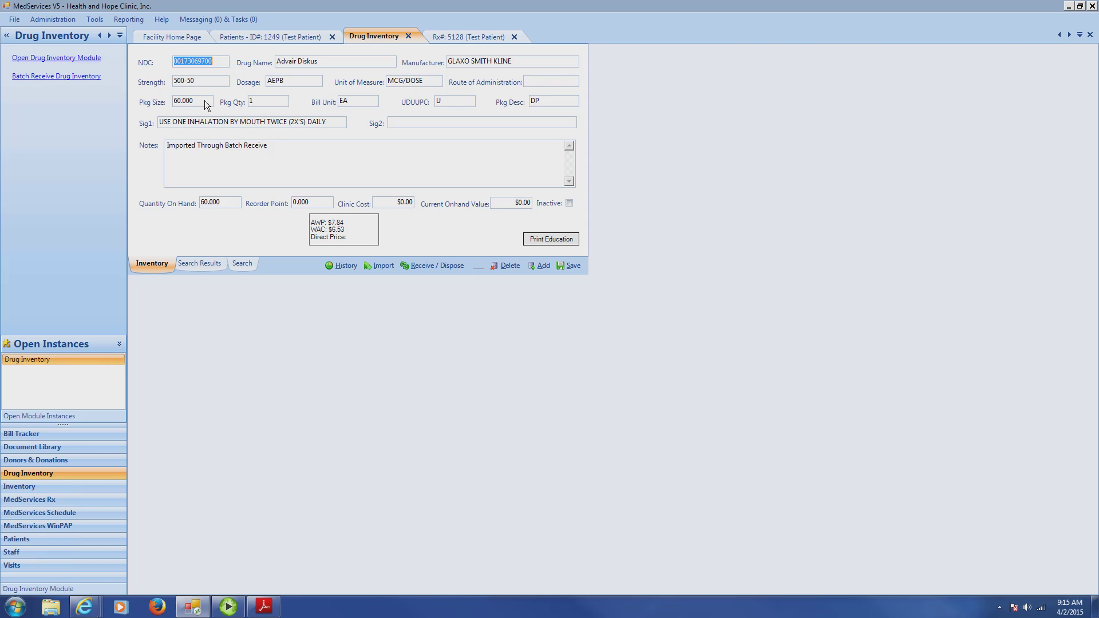
# Zoom the dosing PDF out to 200%, then start a new prescription from Rx 5128.
pyautogui.hotkey('alt', 'Tab')
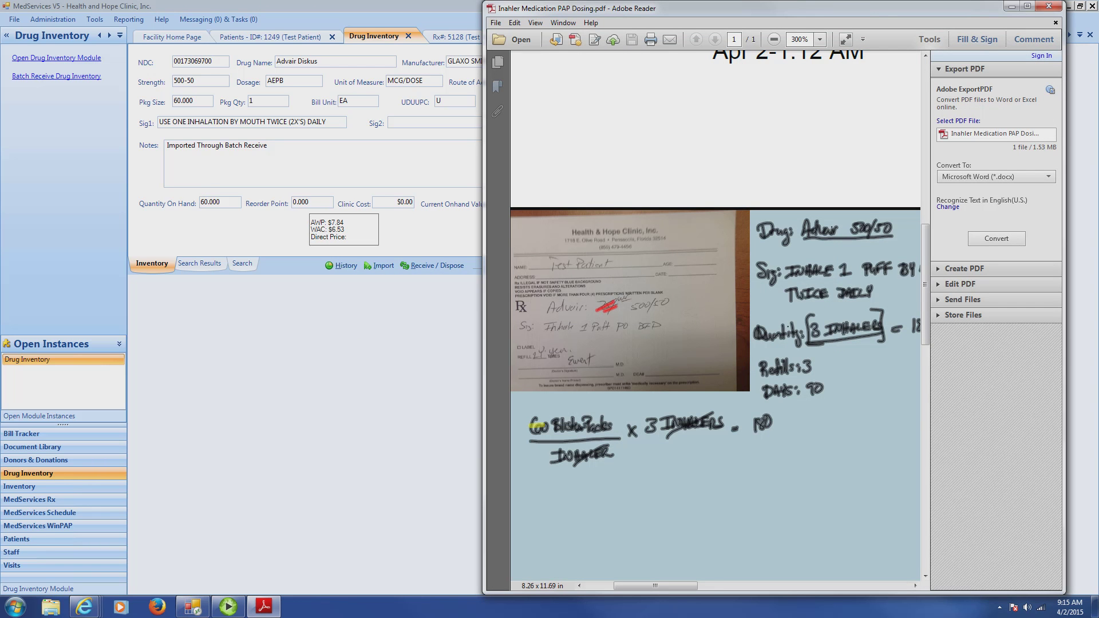
pyautogui.hotkey('ctrl', '-')
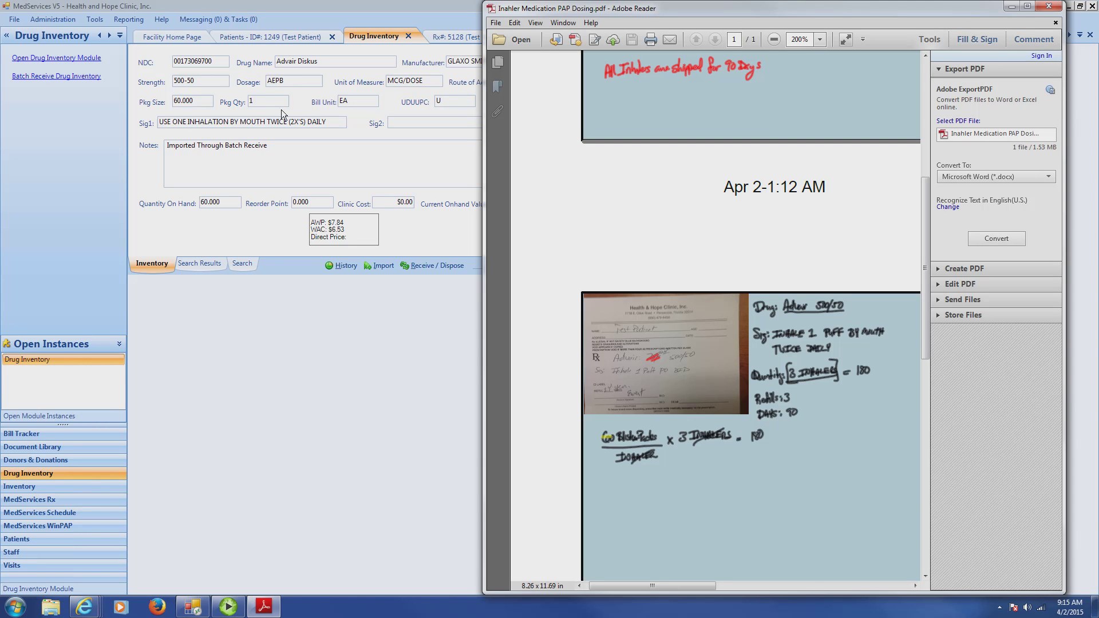
pyautogui.click(386, 48)
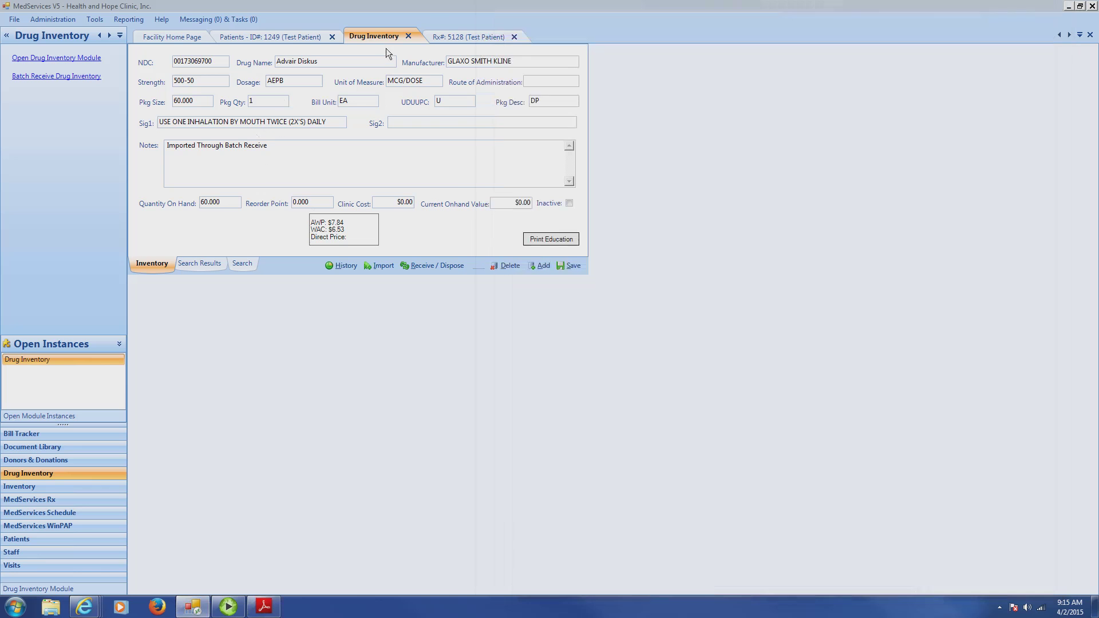
pyautogui.click(446, 39)
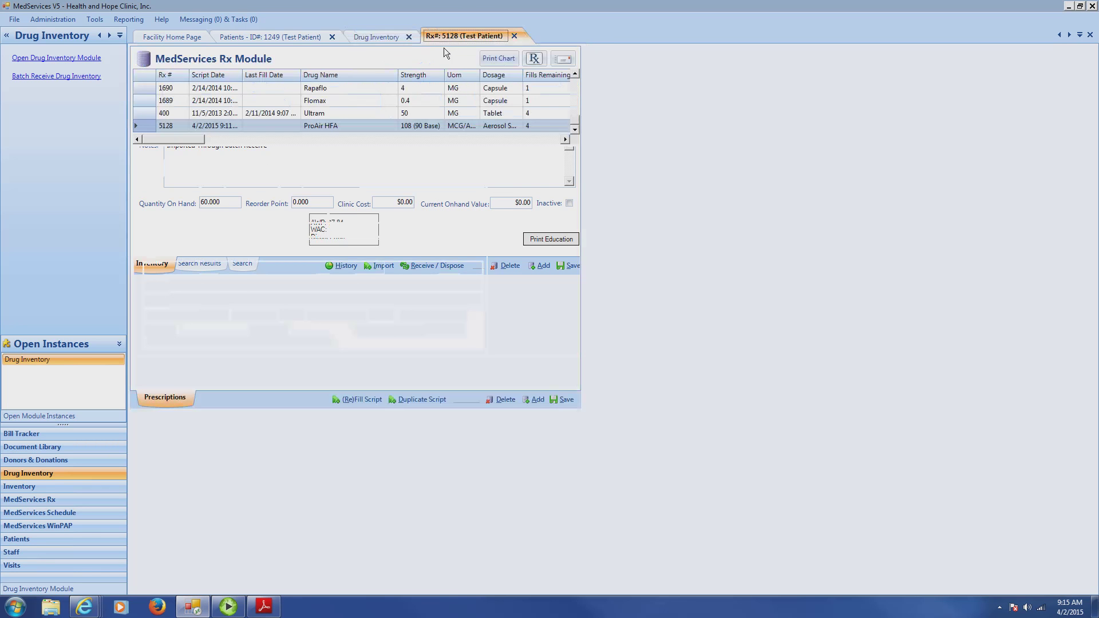
pyautogui.click(536, 400)
# Add a new prescription and set the handwritten script's prescriber, ID 161, by last-name search.
pyautogui.hotkey('alt', 'Tab')
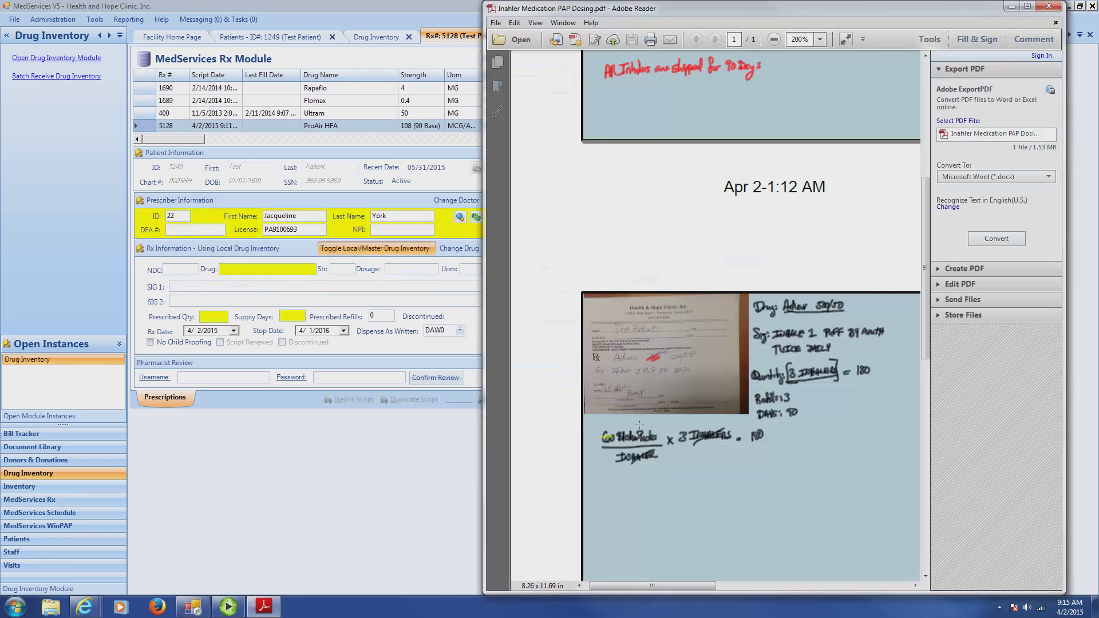
pyautogui.hotkey('ctrl', '=')
pyautogui.hotkey('ctrl', '=')
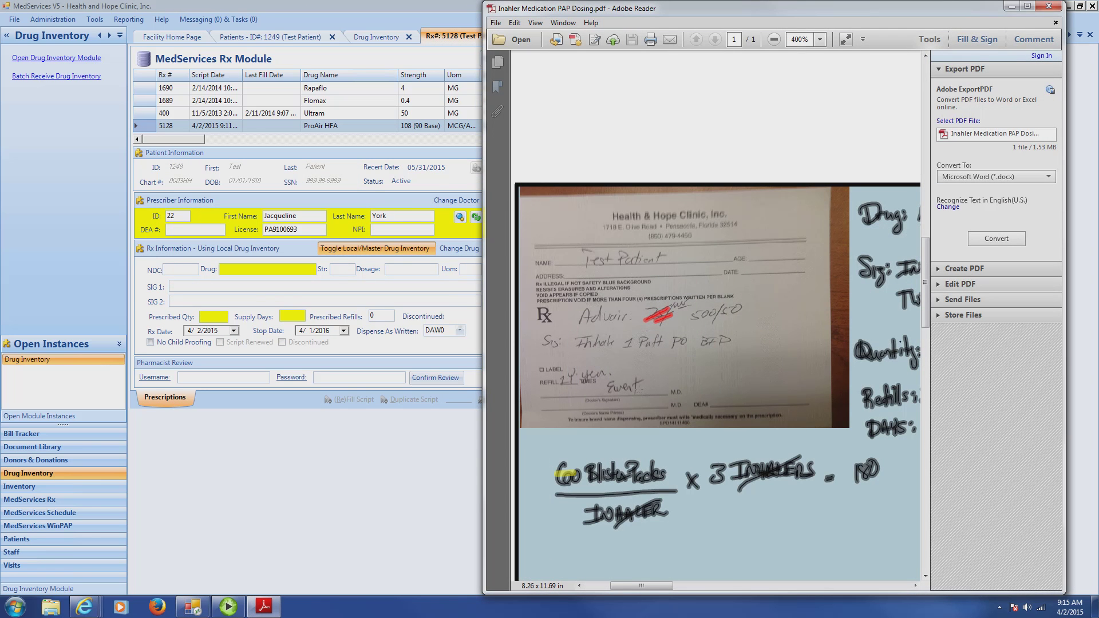
pyautogui.click(404, 215)
pyautogui.doubleClick(403, 216)
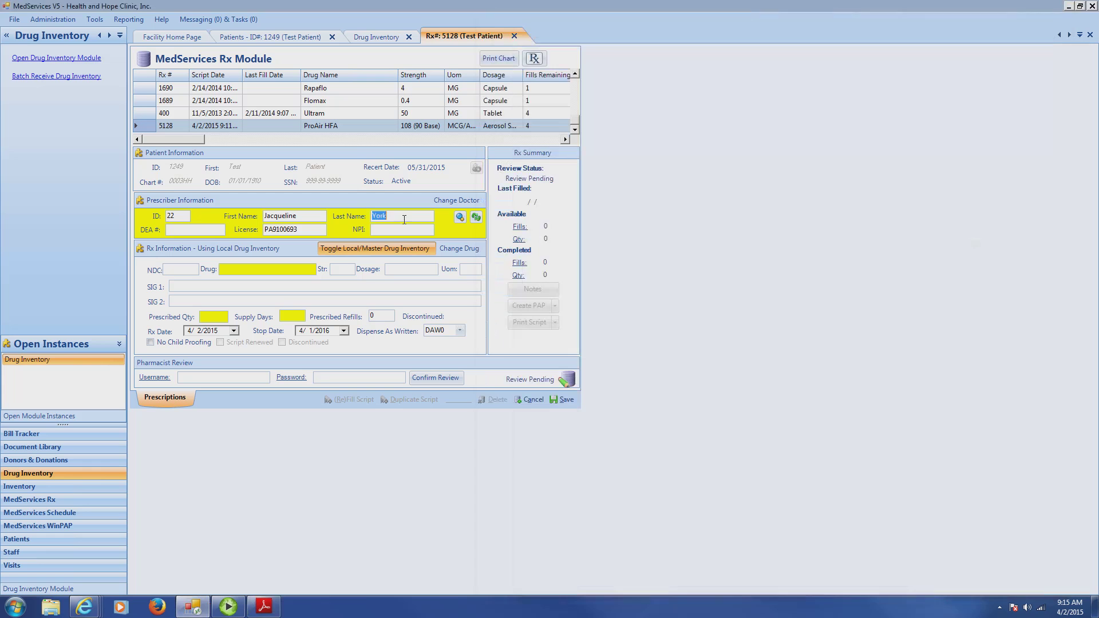
pyautogui.write('ewert')
pyautogui.press('Return')
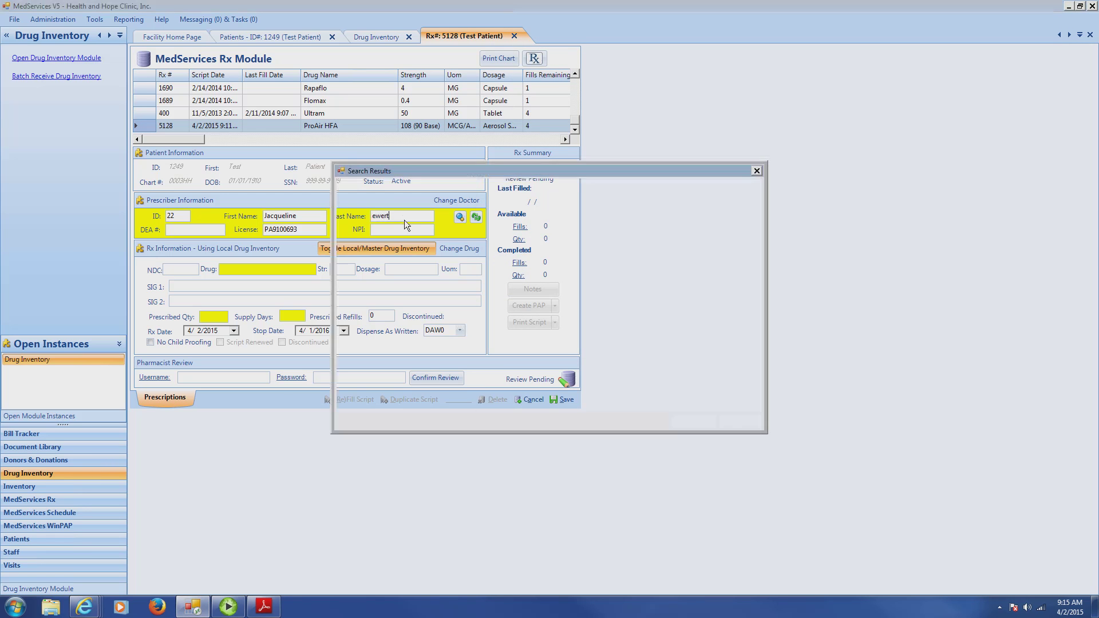
pyautogui.doubleClick(494, 223)
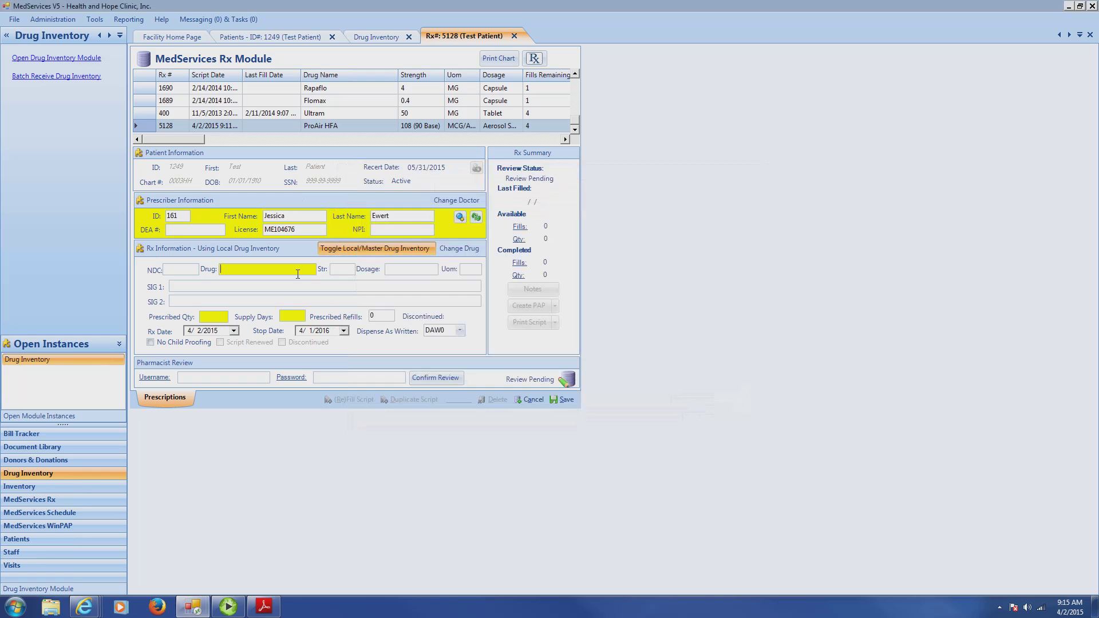
# Search the drug list for advair and choose Advair Diskus 500-50, checked against the script.
pyautogui.write('advair')
pyautogui.press('Return')
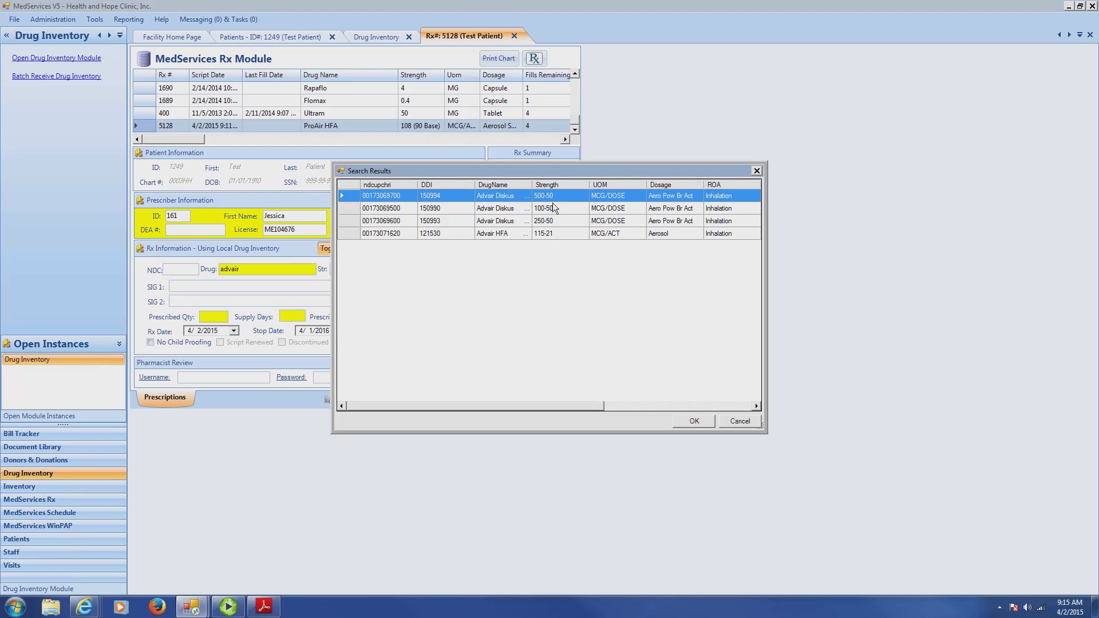
pyautogui.hotkey('alt', 'Tab')
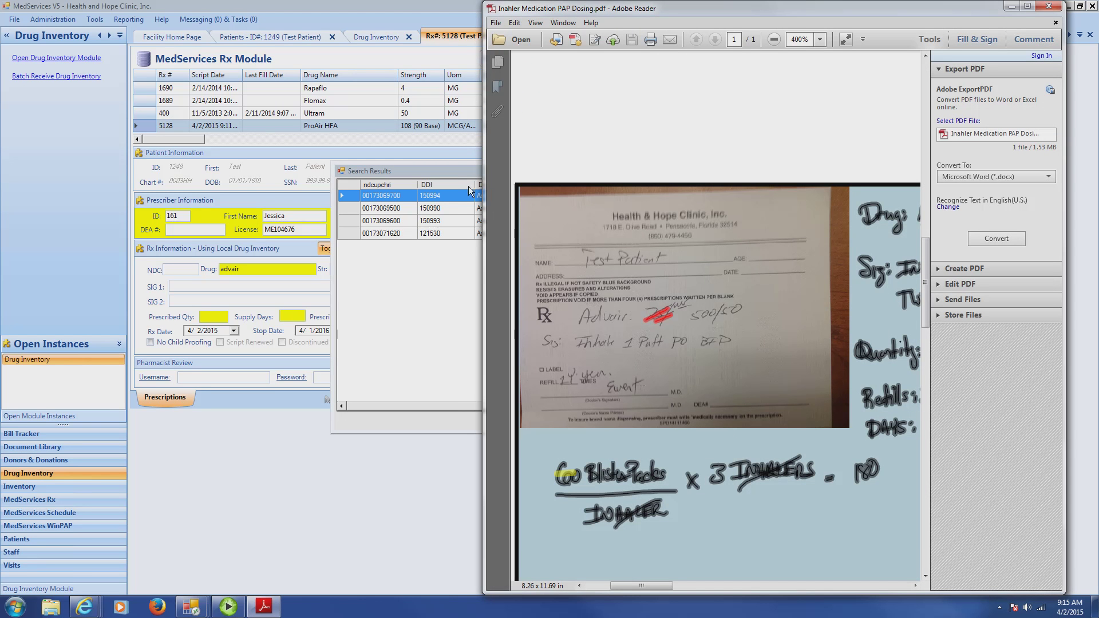
pyautogui.click(452, 178)
pyautogui.doubleClick(489, 199)
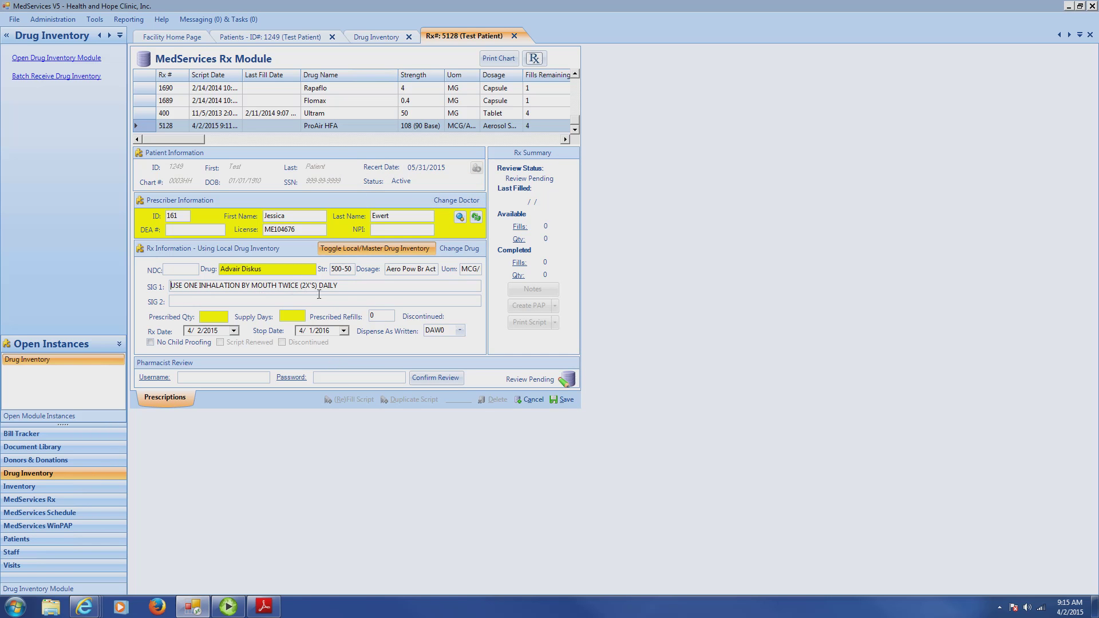
# Replace INHALATION with PUFF so SIG 1 reads 'USE ONE PUFF BY MOUTH TWICE (2X'S) DAILY'.
pyautogui.hotkey('alt', 'Tab')
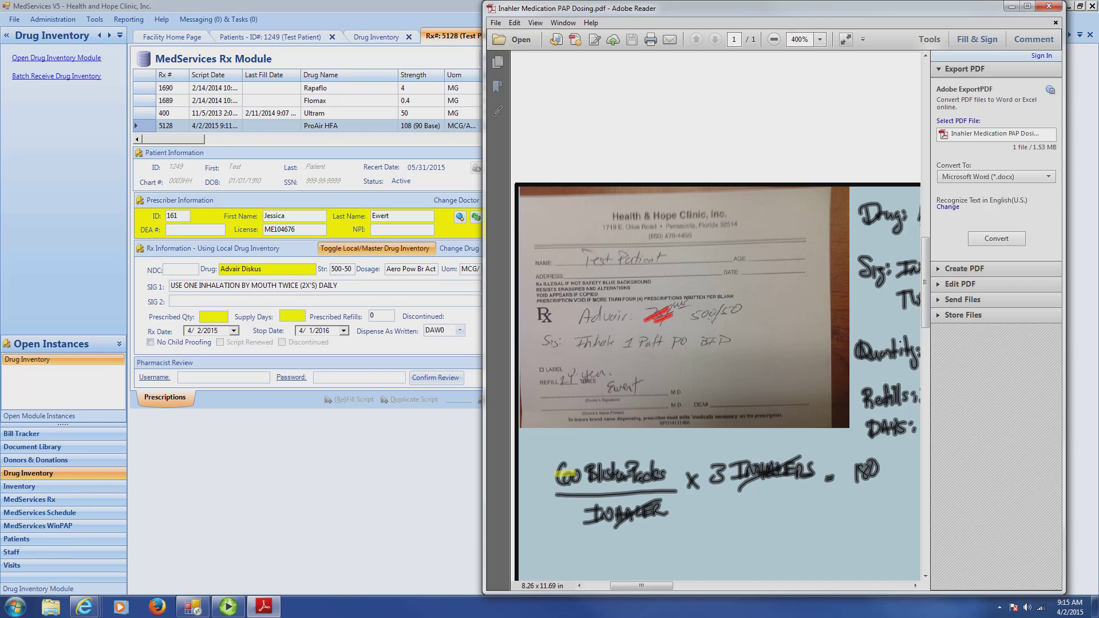
pyautogui.moveTo(642, 586); pyautogui.dragTo(691, 586)
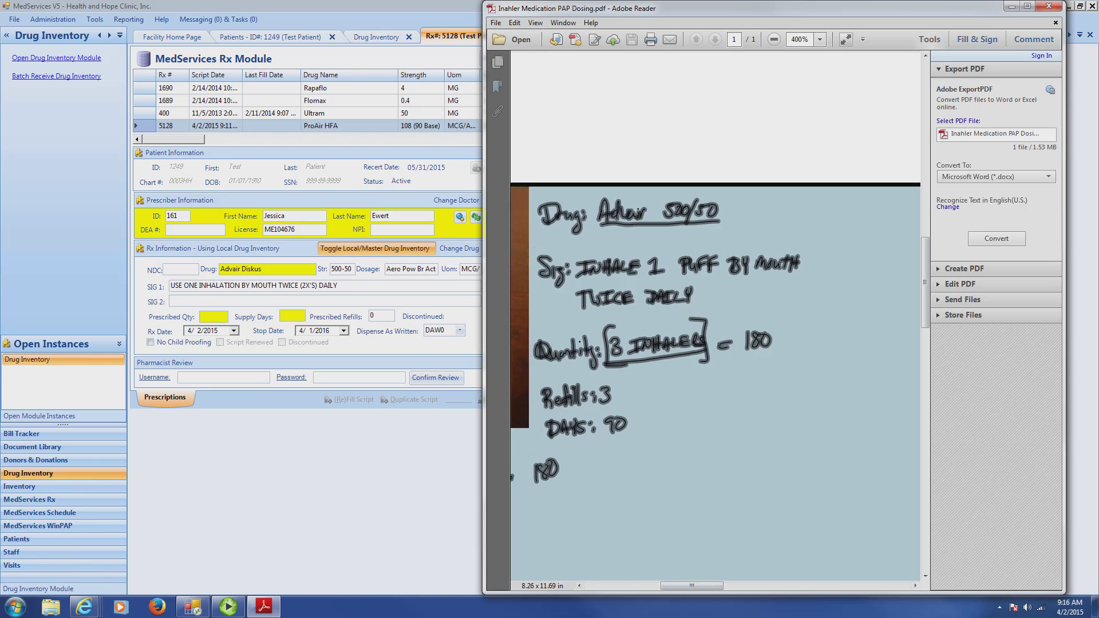
pyautogui.hotkey('ctrl', '-')
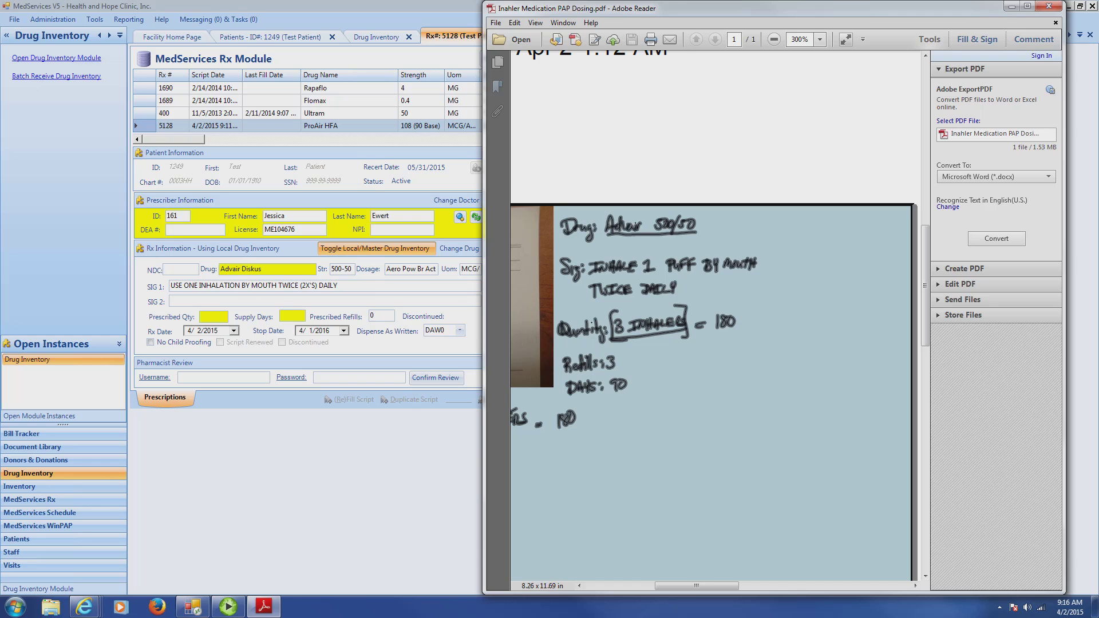
pyautogui.click(229, 291)
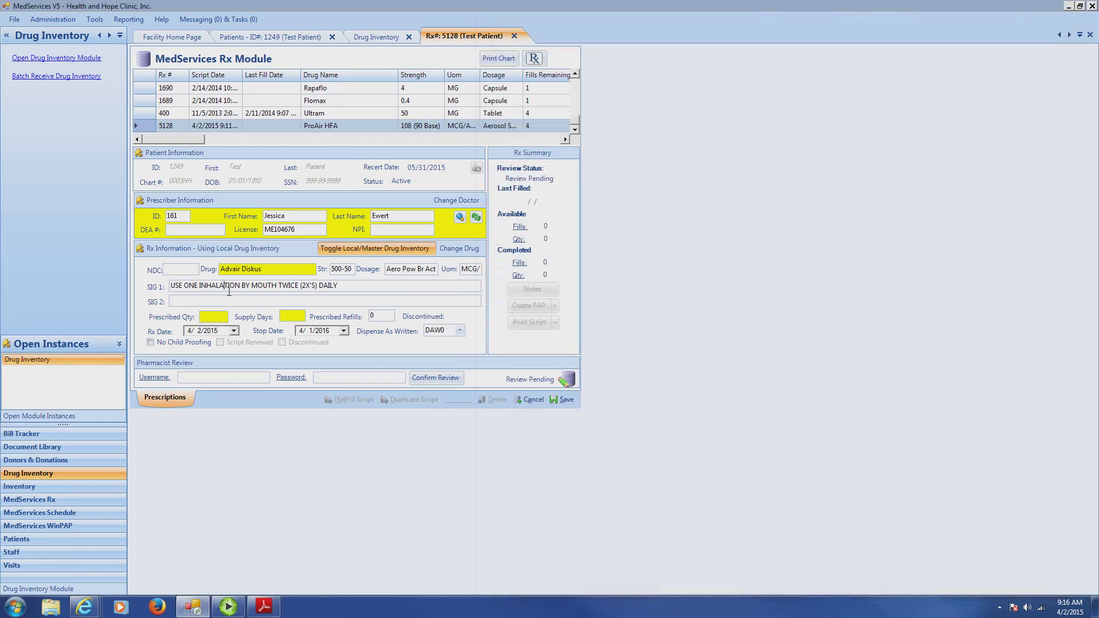
pyautogui.doubleClick(229, 291)
pyautogui.write('puff')
pyautogui.press('capslock')
pyautogui.press('BackSpace')
pyautogui.press('BackSpace')
pyautogui.press('BackSpace')
pyautogui.press('BackSpace')
pyautogui.press('BackSpace')
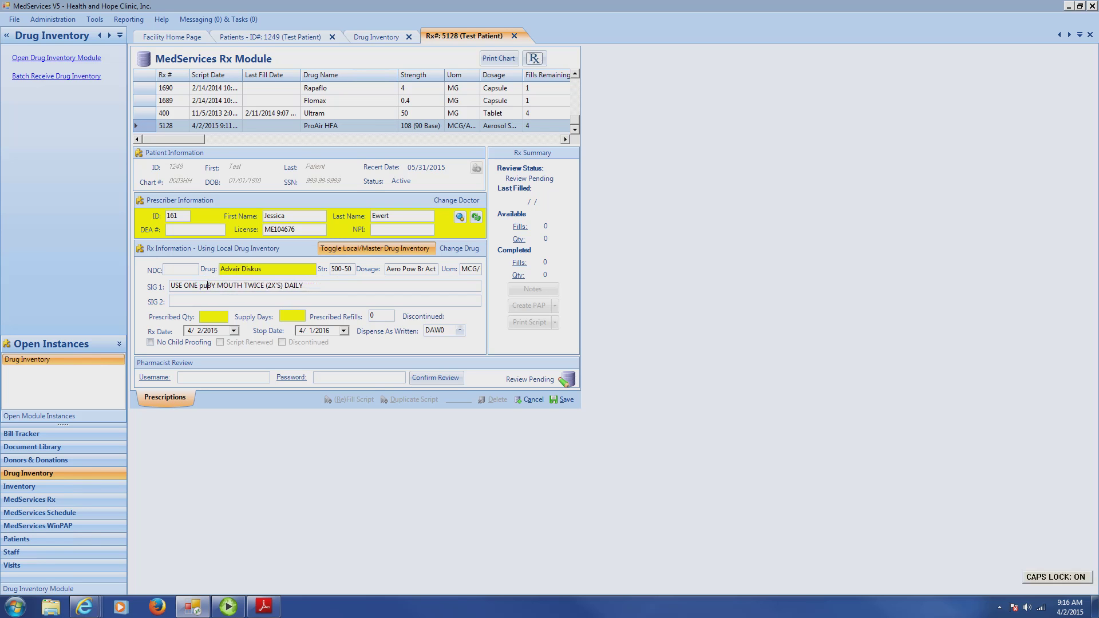
pyautogui.write('PUFF')
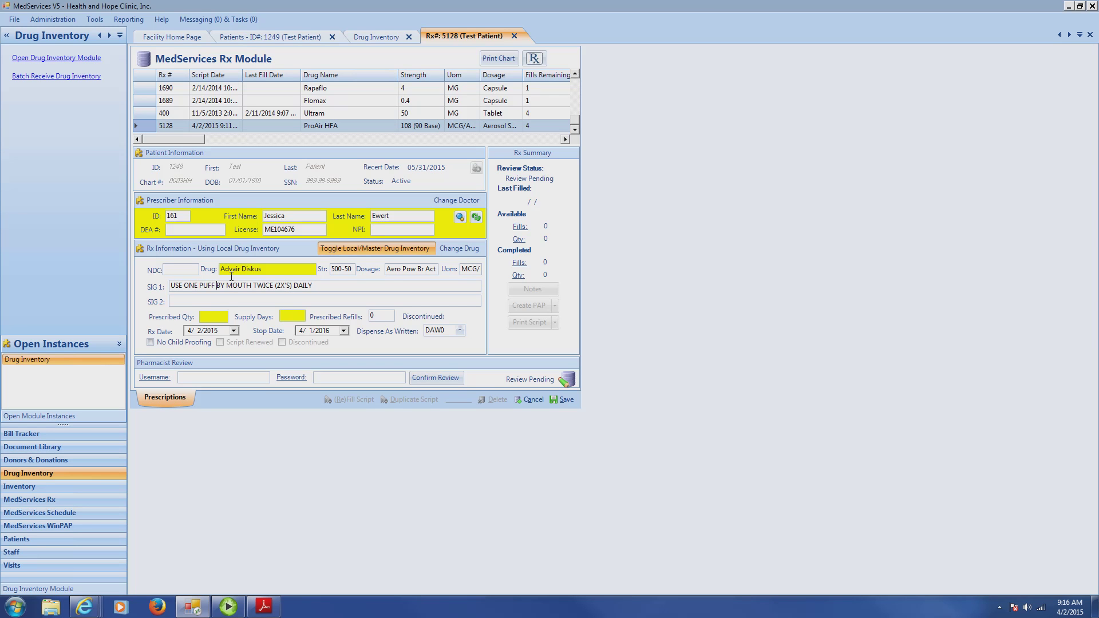
pyautogui.hotkey('alt', 'Tab')
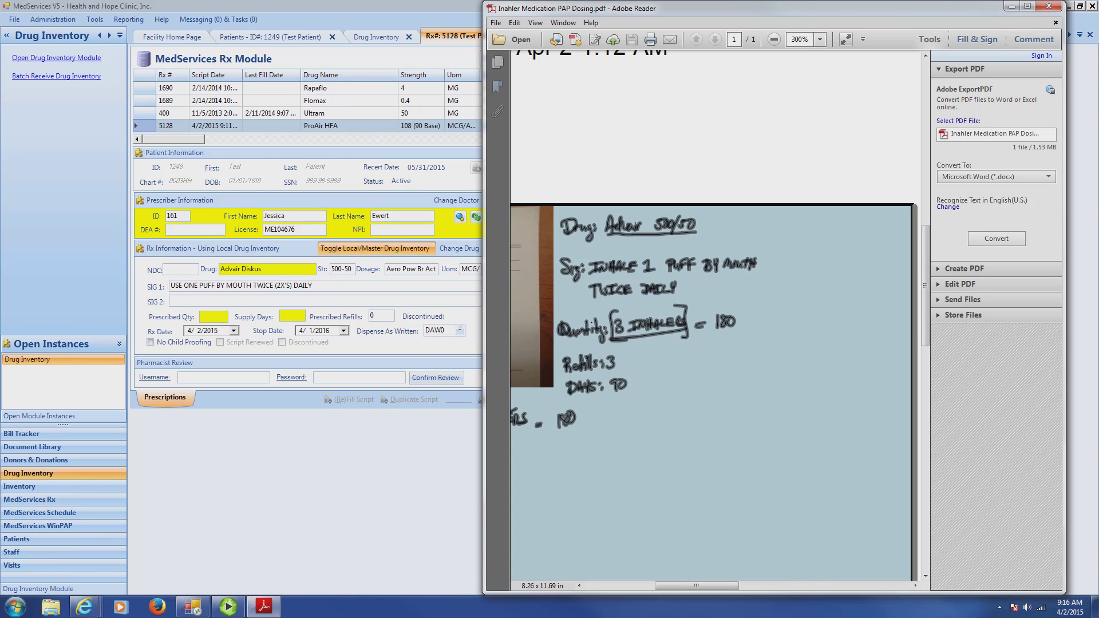
# Enter quantity 180, 90 supply days and 3 refills, then save as Rx 5129.
pyautogui.click(216, 319)
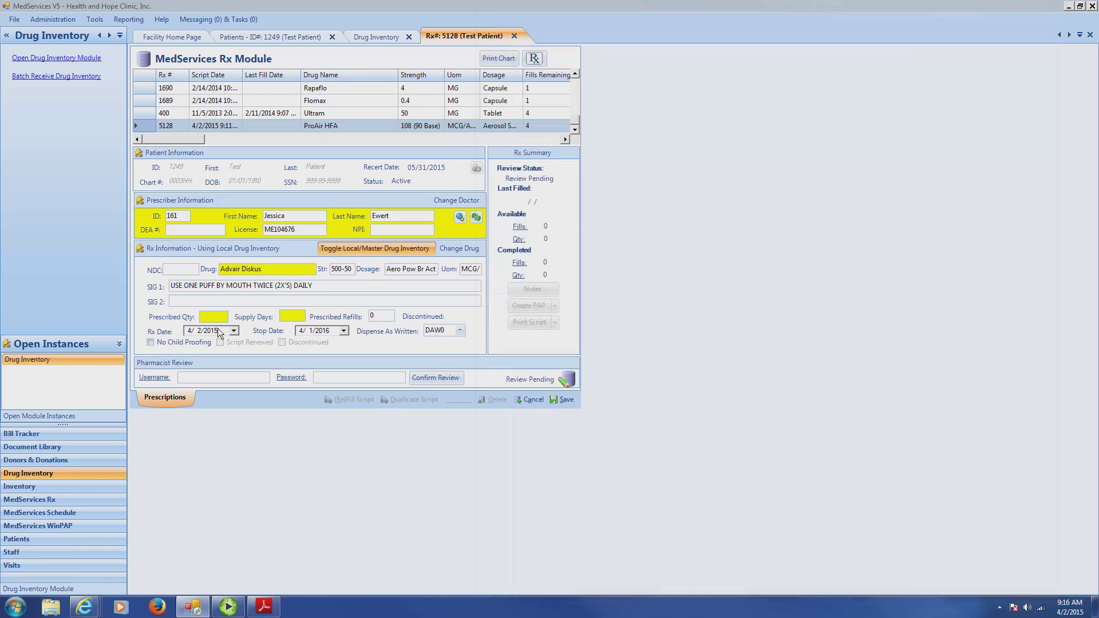
pyautogui.write('180')
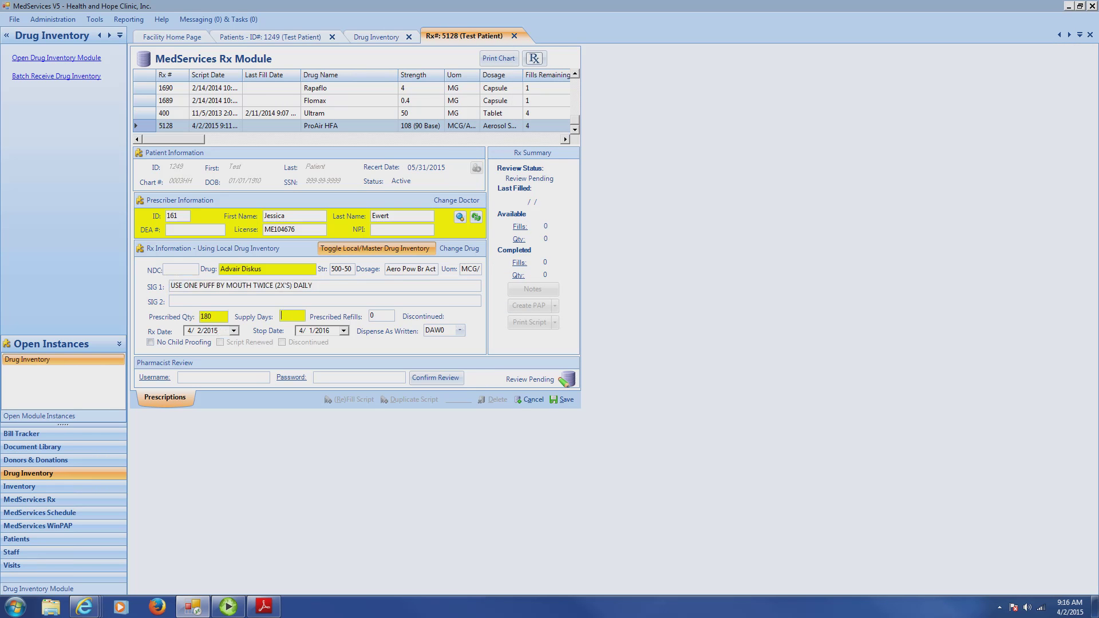
pyautogui.write('90')
pyautogui.press('Tab')
pyautogui.write('3')
pyautogui.hotkey('alt', 'Tab')
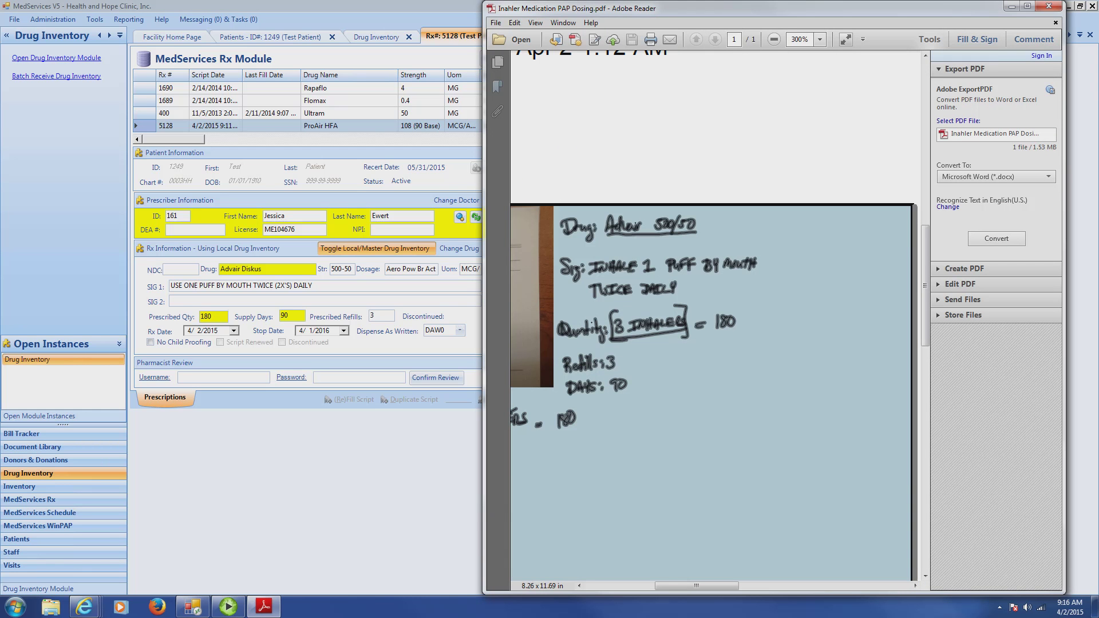
pyautogui.hotkey('alt', 'Tab')
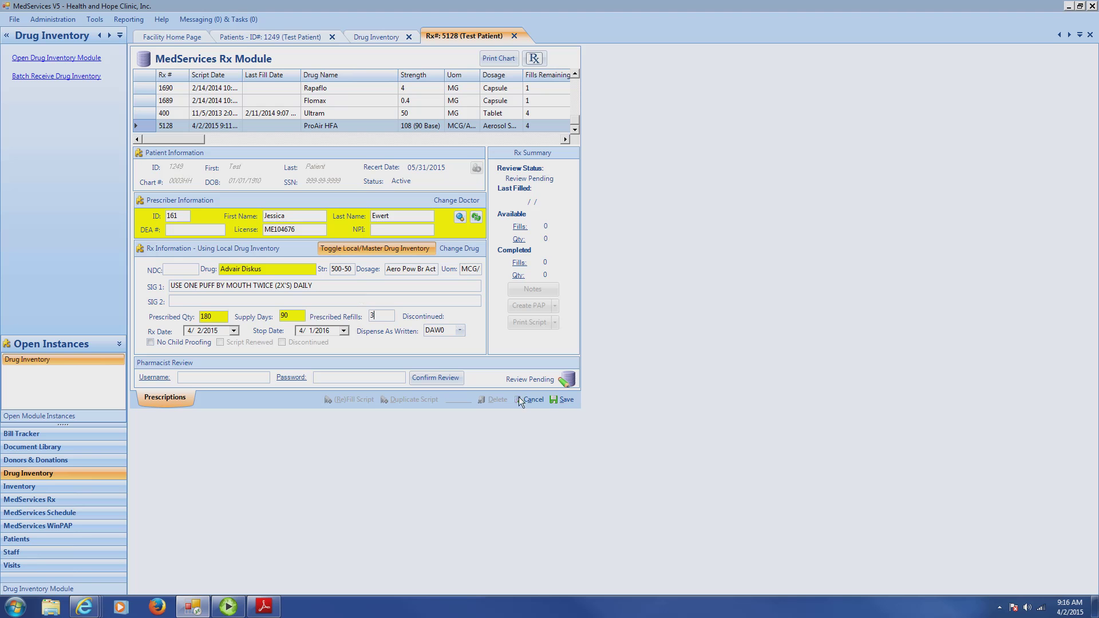
pyautogui.click(570, 407)
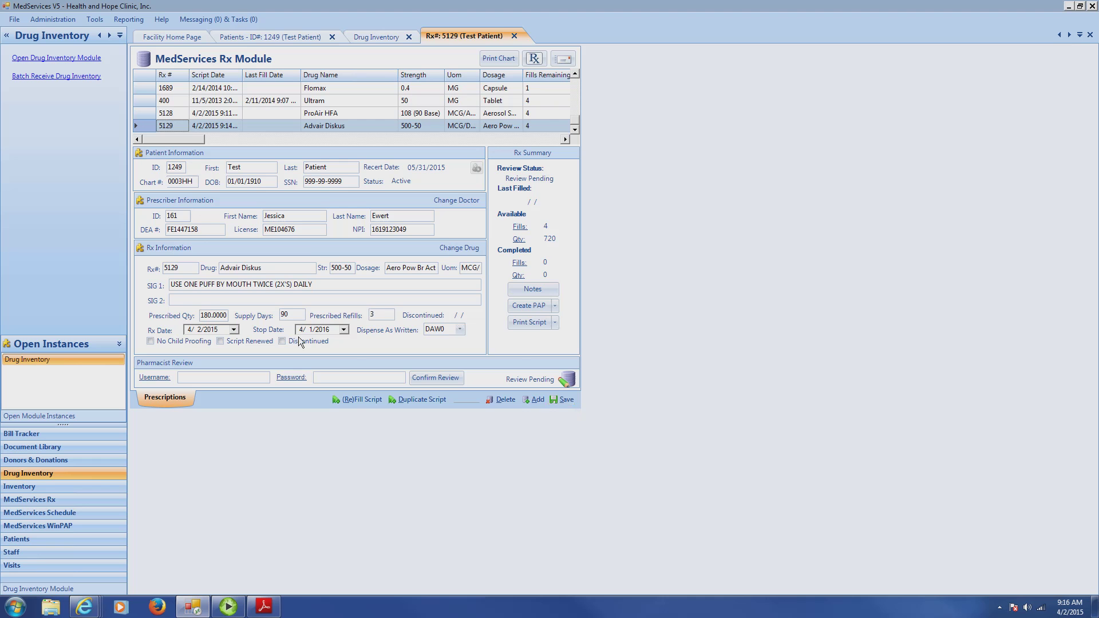
pyautogui.click(264, 606)
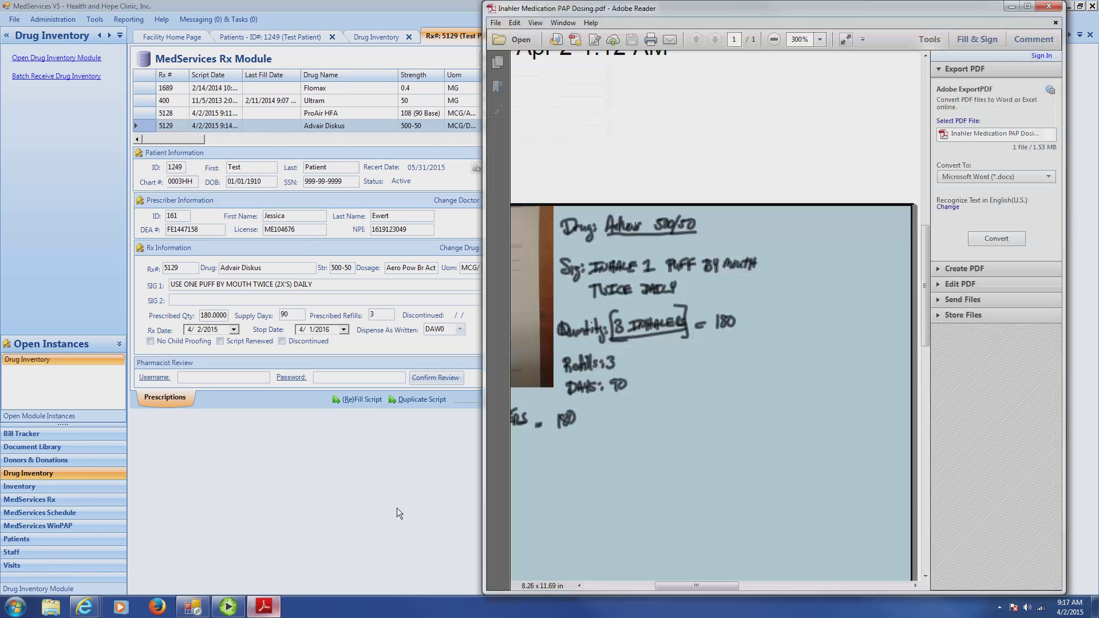
pyautogui.hotkey('ctrl', '-')
pyautogui.hotkey('ctrl', '-')
pyautogui.hotkey('ctrl', '-')
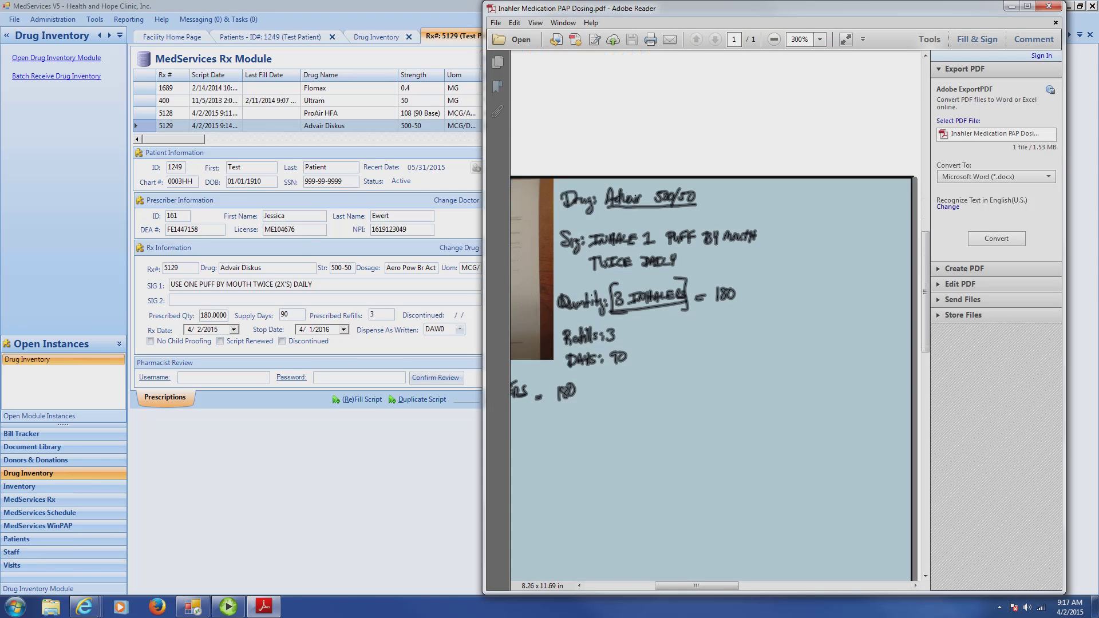
pyautogui.hotkey('ctrl', '-')
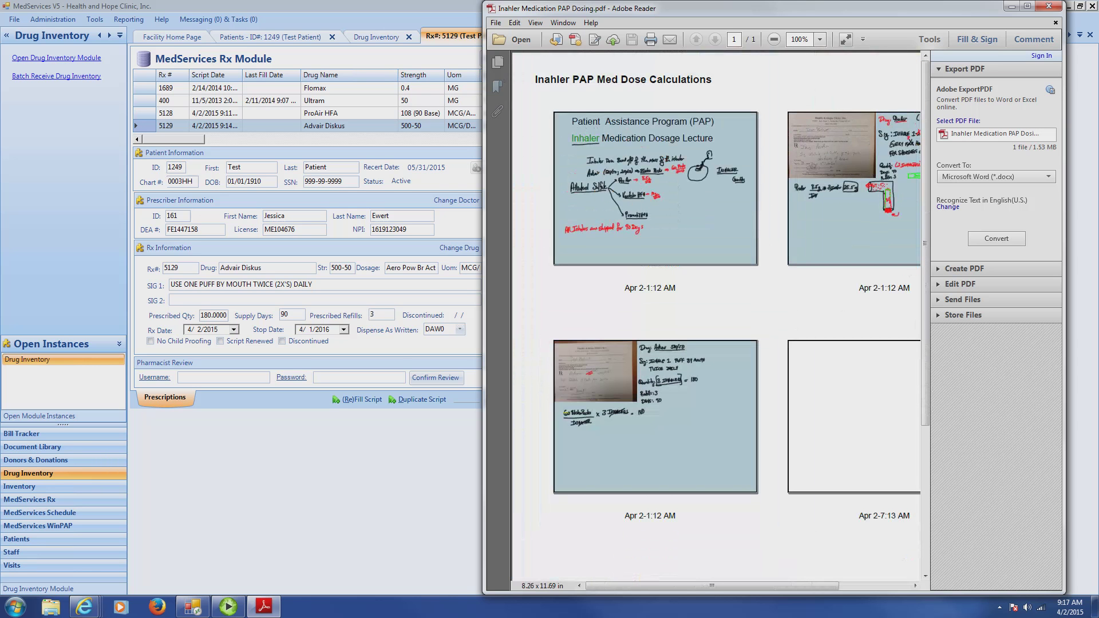
pyautogui.click(341, 428)
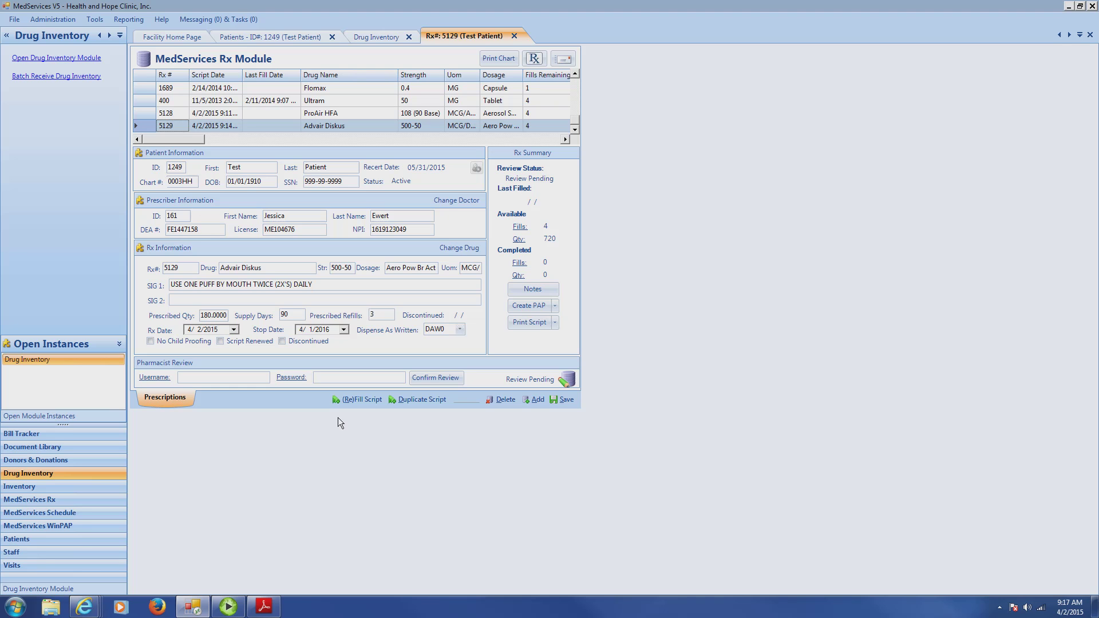